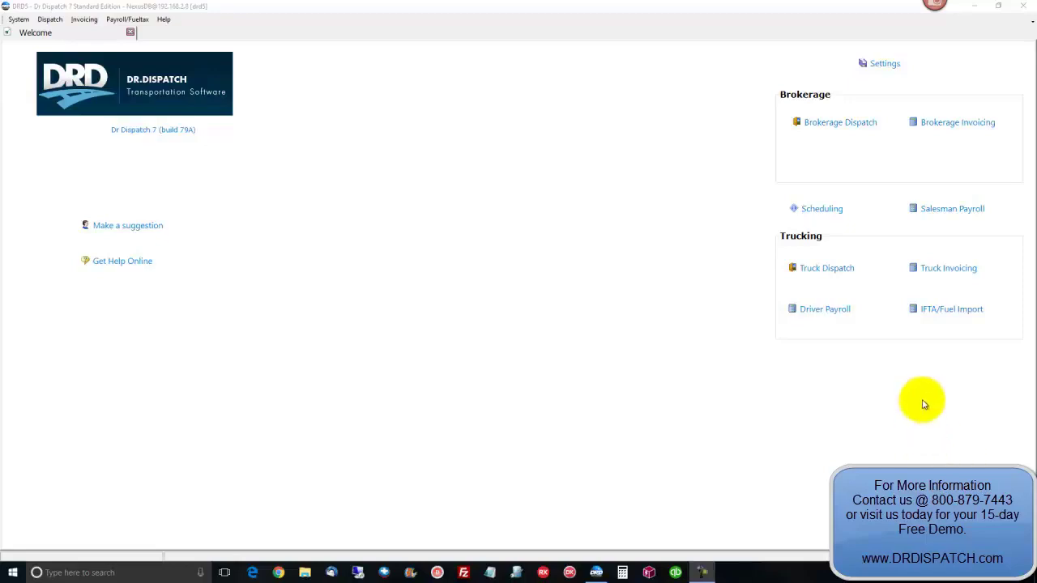
Try out creating a new folder on the desktop, remove the empty New folder again, and return to Dr Dispatch
left_click(1034, 574)
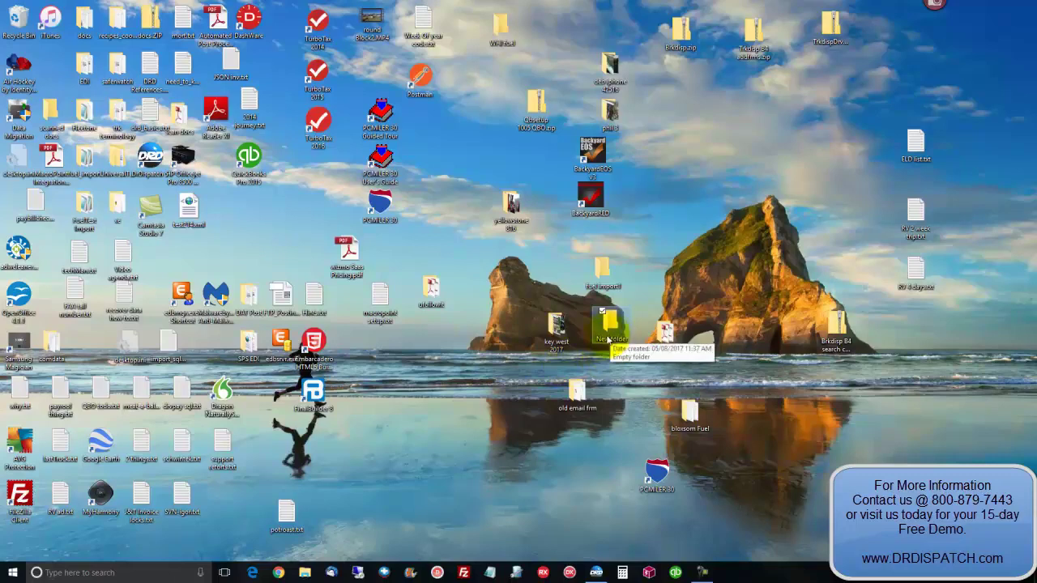
right_click(526, 379)
mouse_move(494, 345)
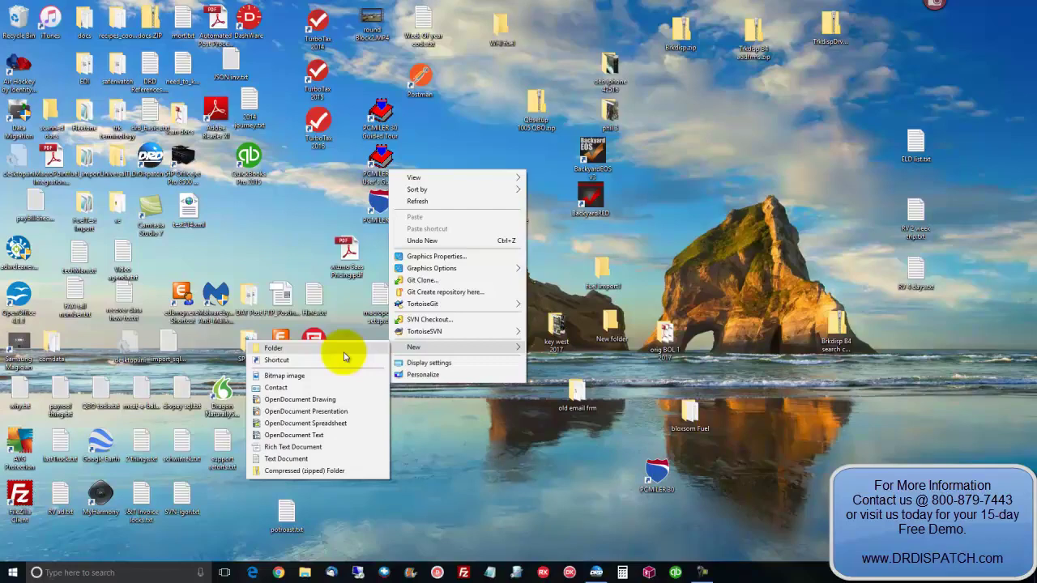
left_click(607, 323)
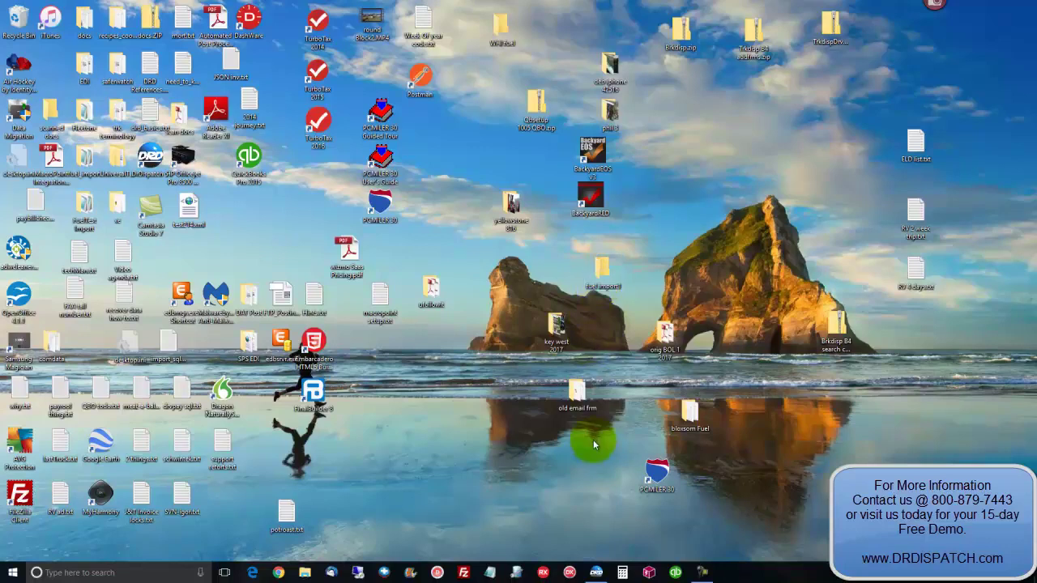
left_click(596, 575)
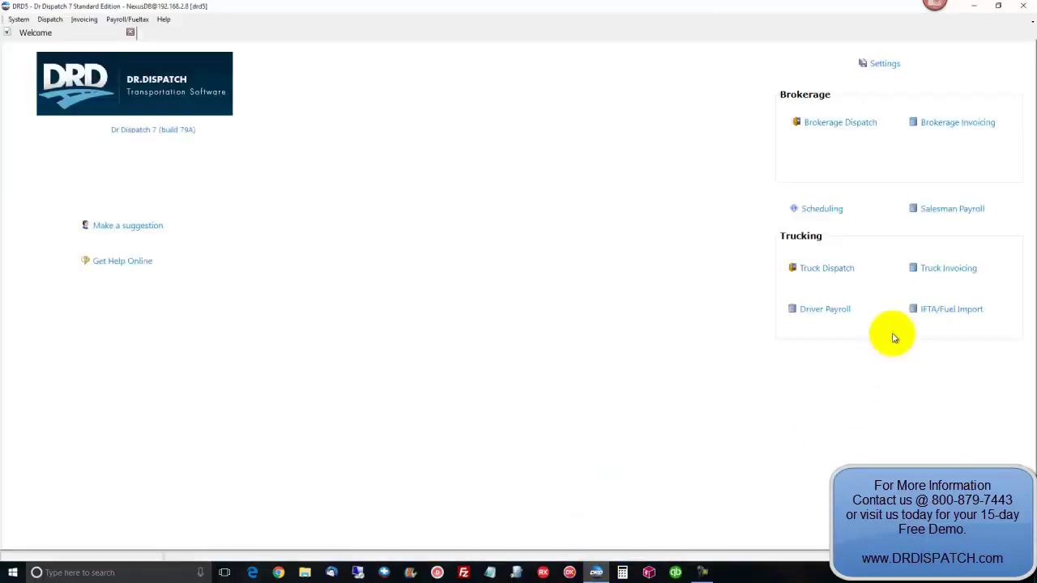
Open the IFTA/Fuel Import module and look over the fuel network vendors offered for importing fuel purchases, without importing anything
left_click(930, 311)
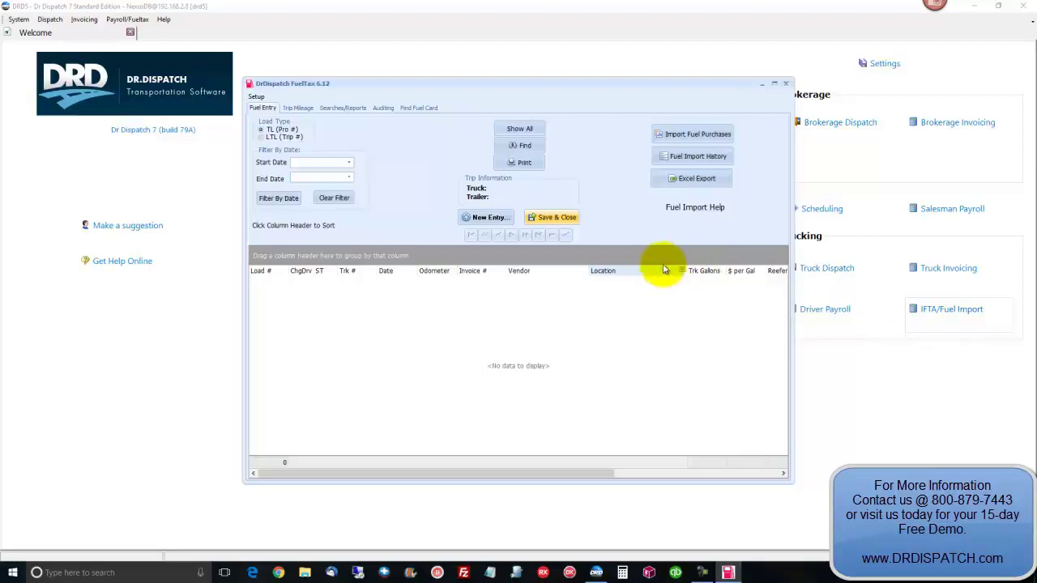
left_click(678, 139)
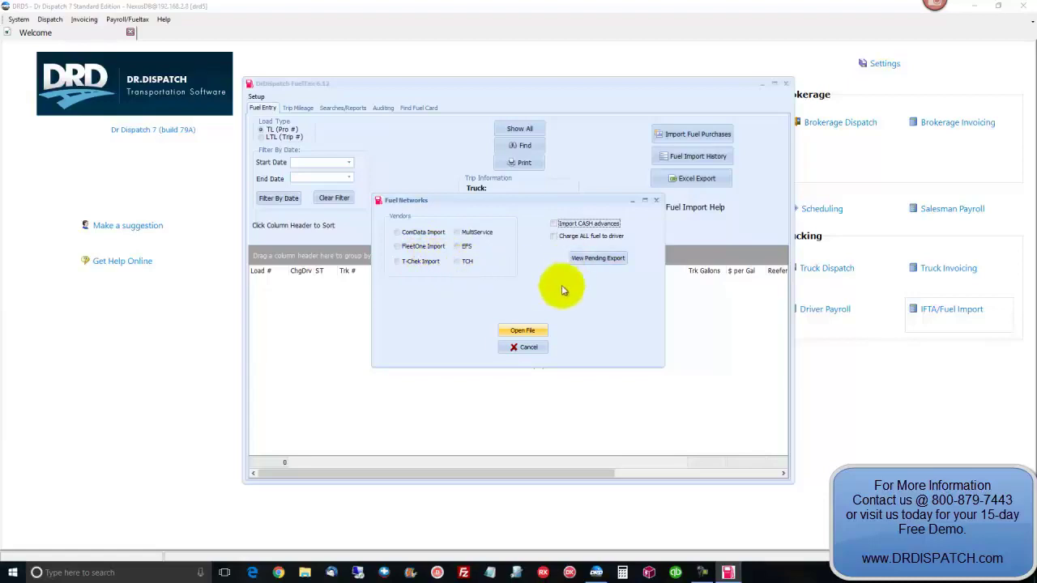
left_click(534, 353)
In the fuel setup, set the local path for saving fuel files to the FuelTest Import folder on the desktop
left_click(255, 97)
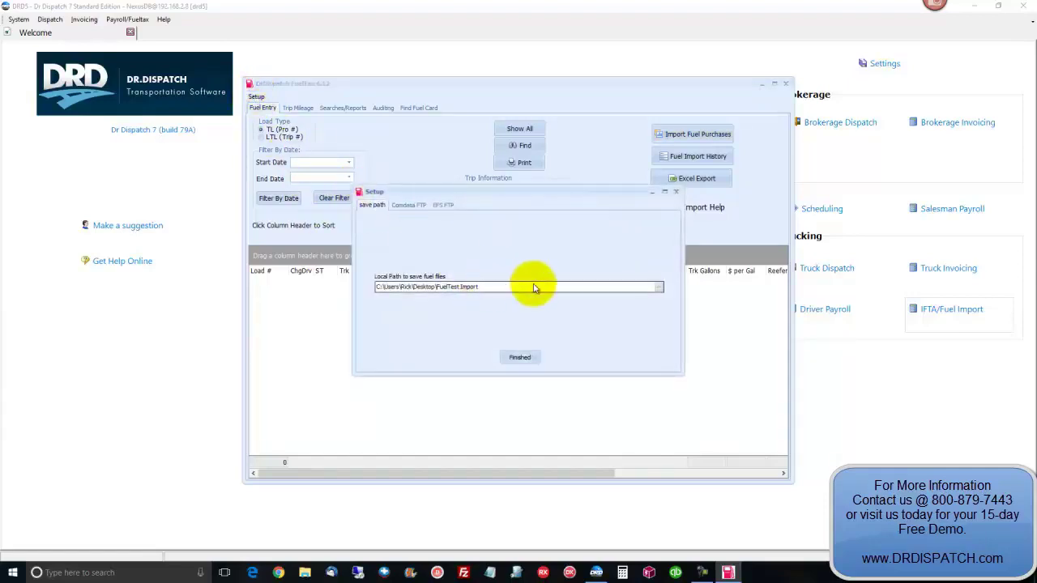
left_click(659, 287)
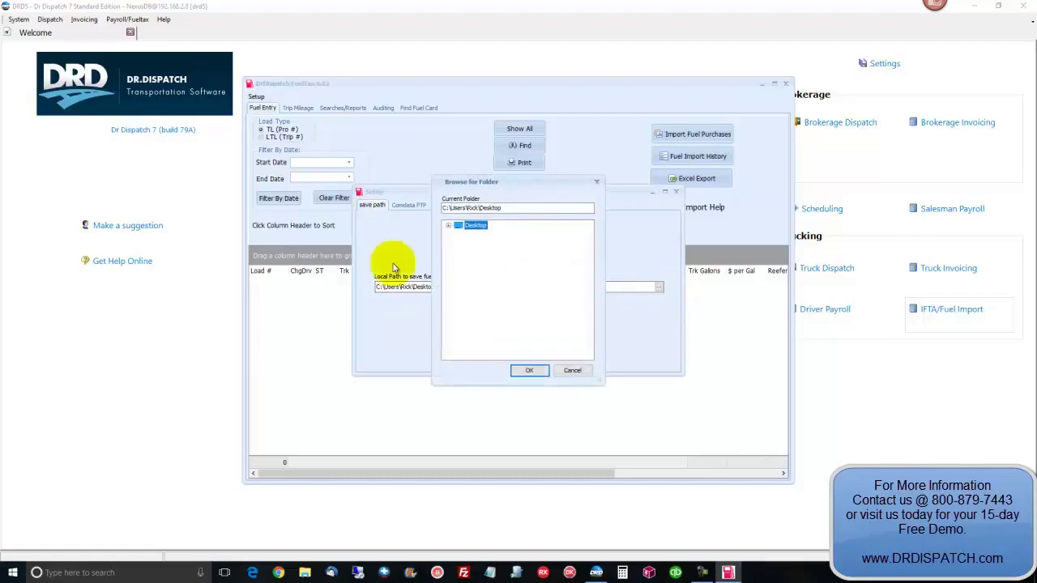
left_click(447, 226)
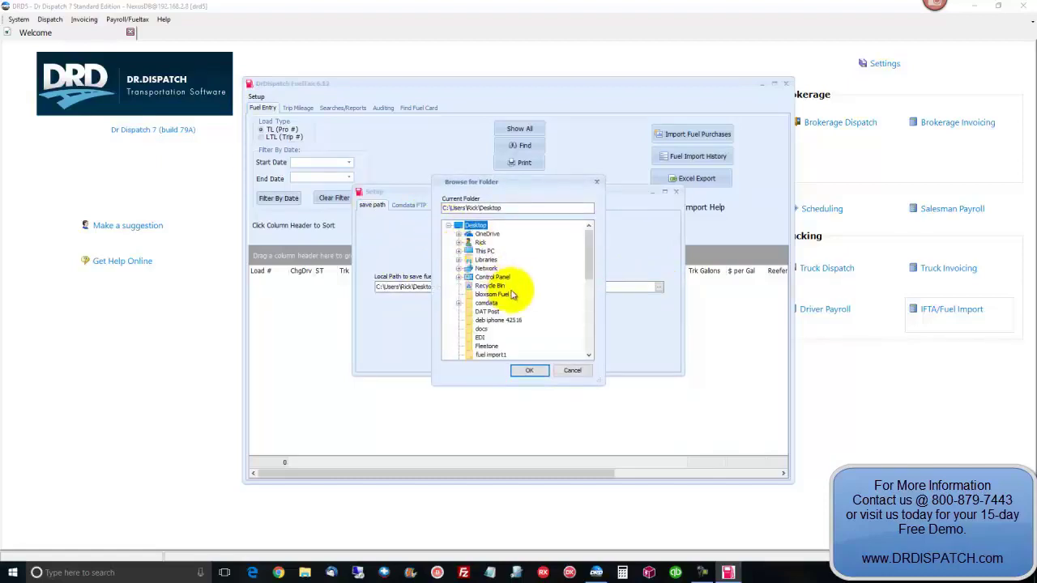
scroll(512, 295, "down", 1)
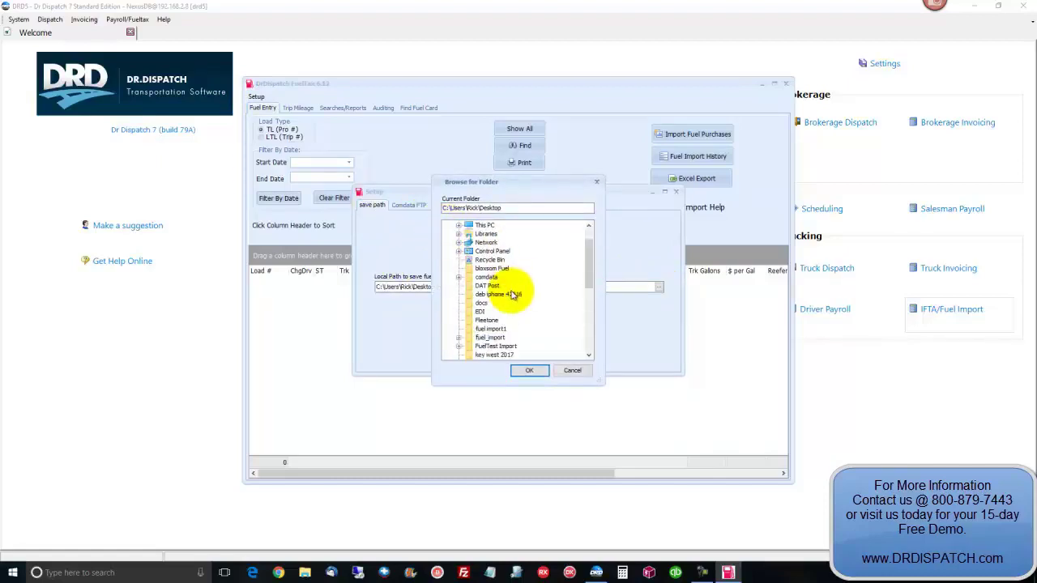
scroll(510, 296, "down", 1)
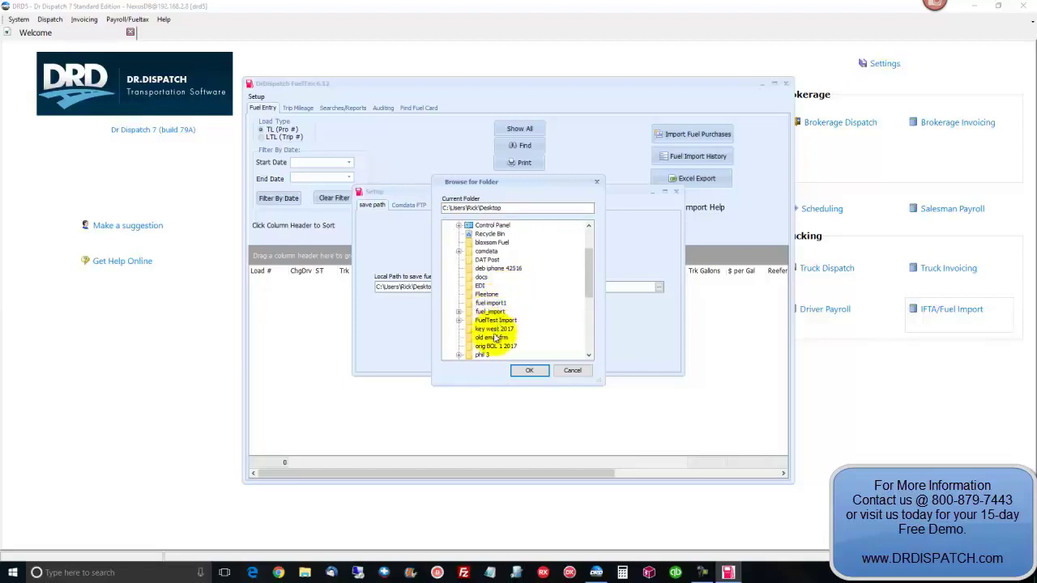
left_click(491, 321)
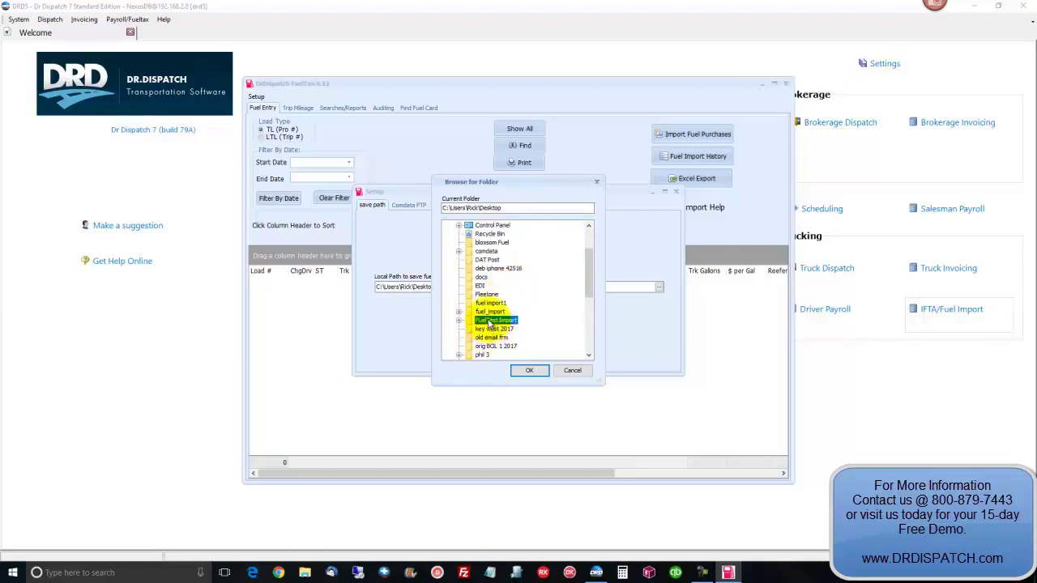
left_click(519, 370)
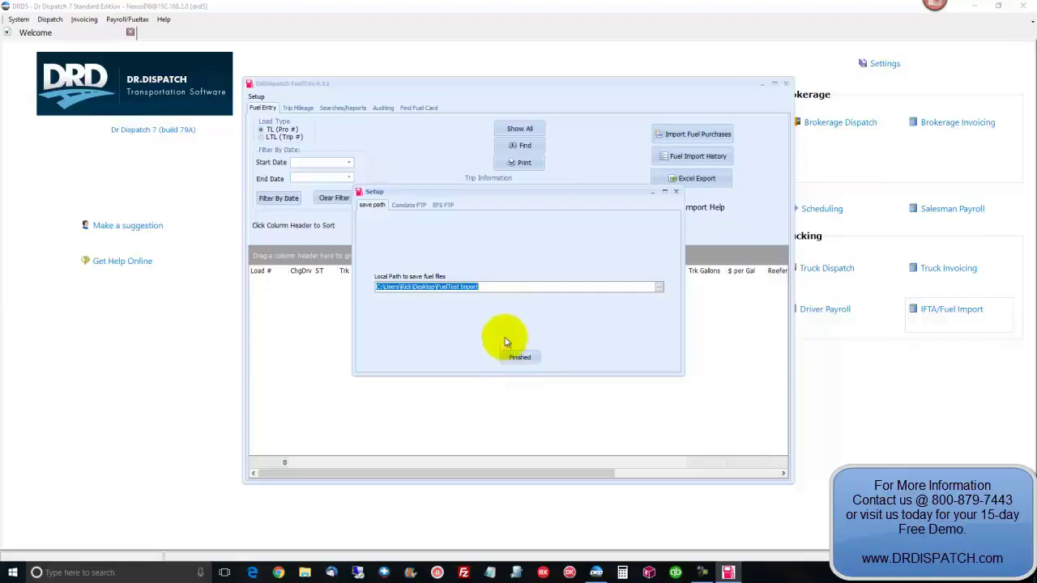
left_click_drag(481, 287, 204, 291)
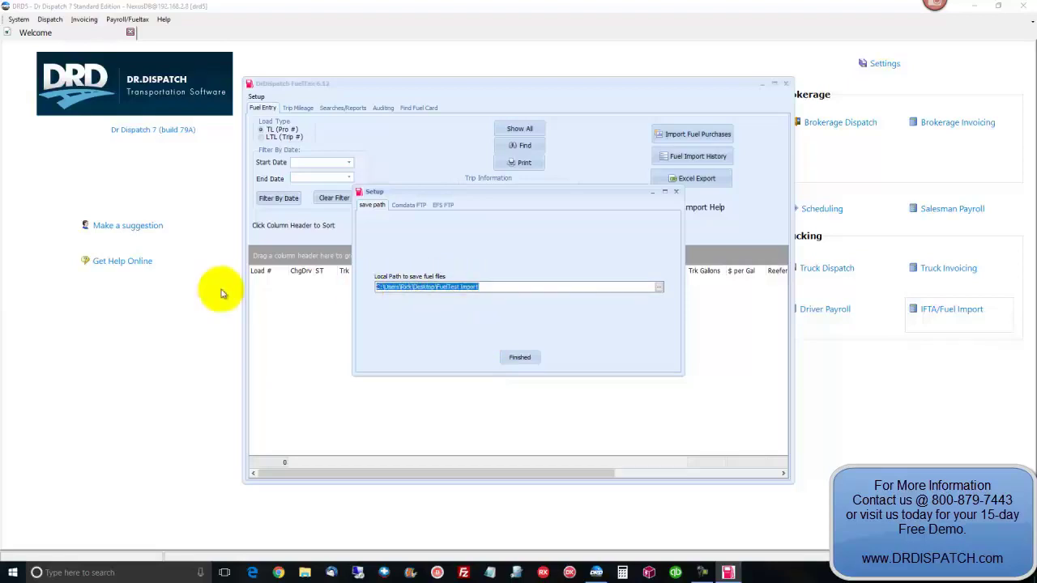
Review the Comdata FTP account, password and server address settings, and finish the fuel setup
left_click(418, 206)
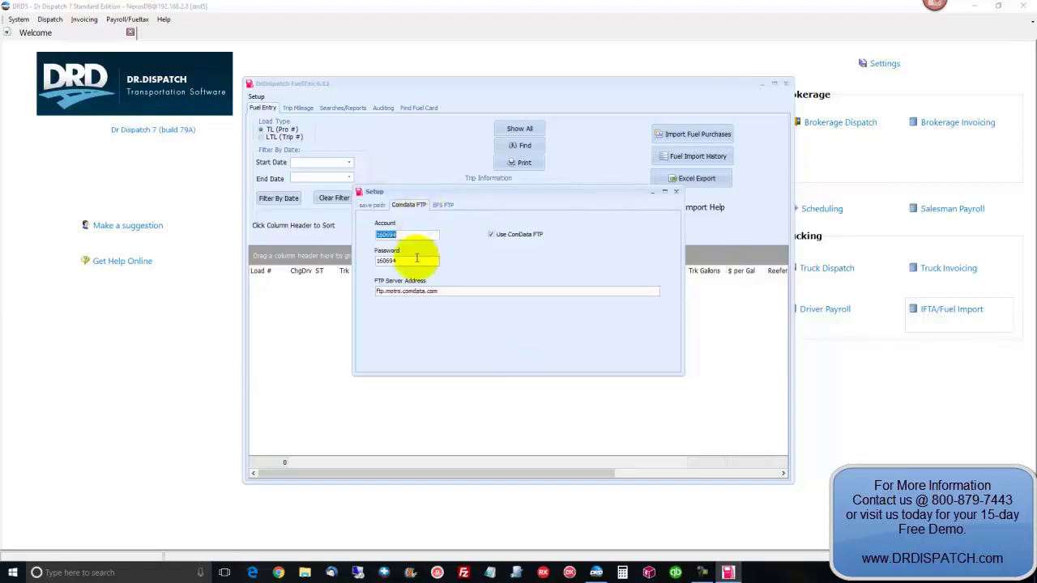
left_click(451, 297)
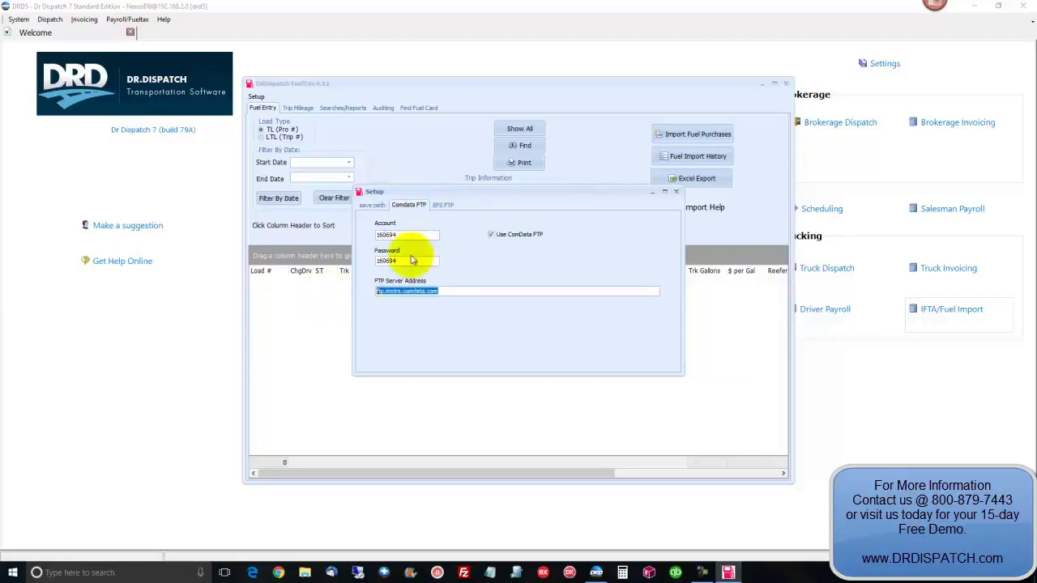
left_click(374, 205)
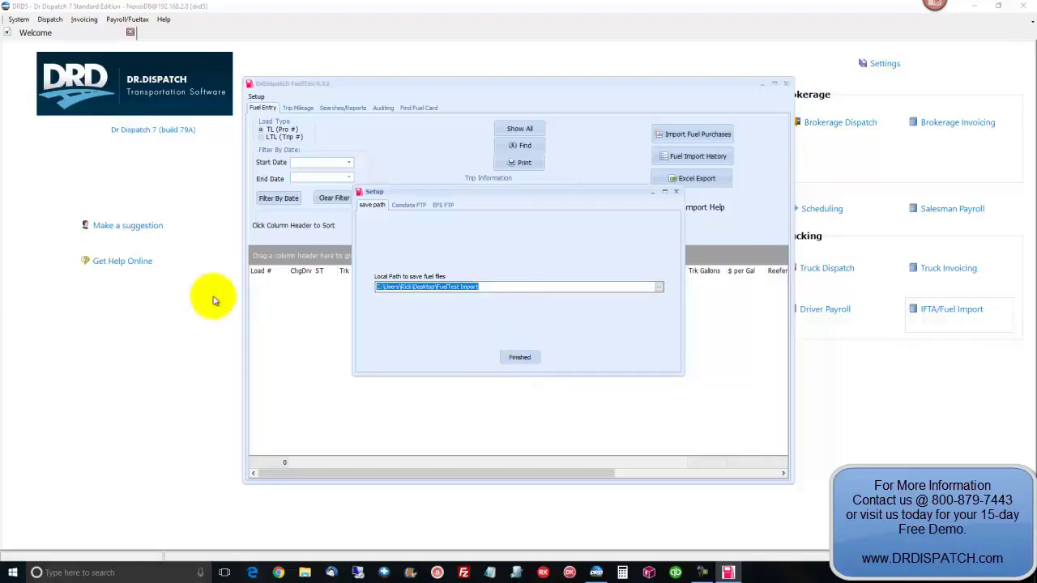
left_click(512, 361)
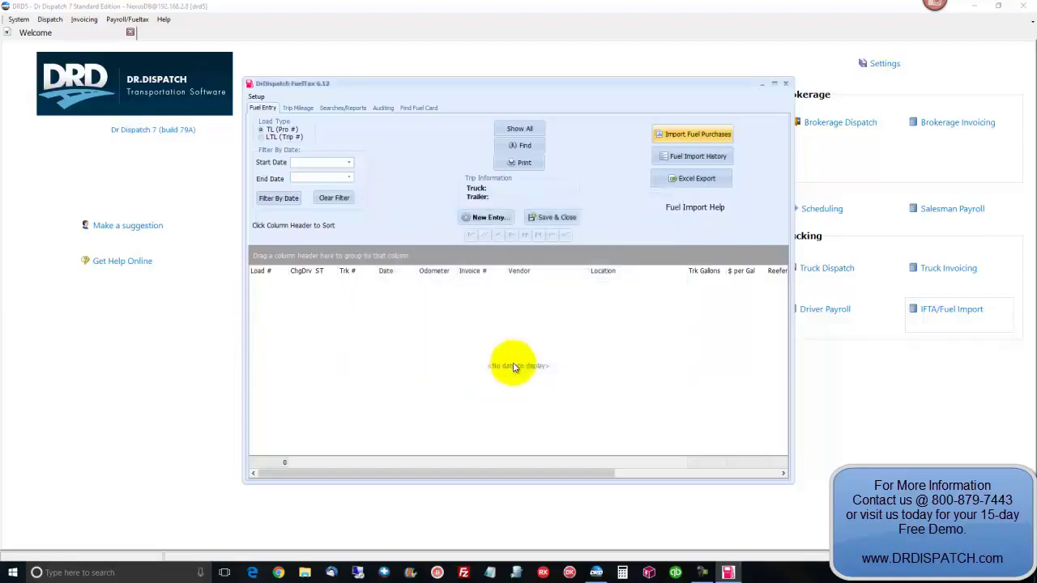
Start a fuel purchase import with ComData Import as the vendor and 05/07/2017 as the date to import
left_click(703, 138)
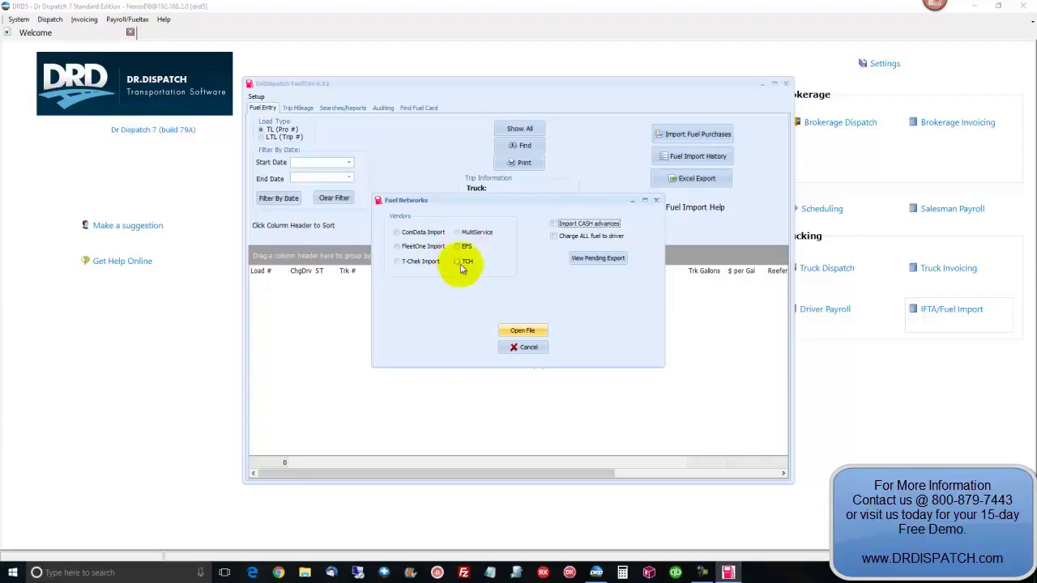
left_click(459, 248)
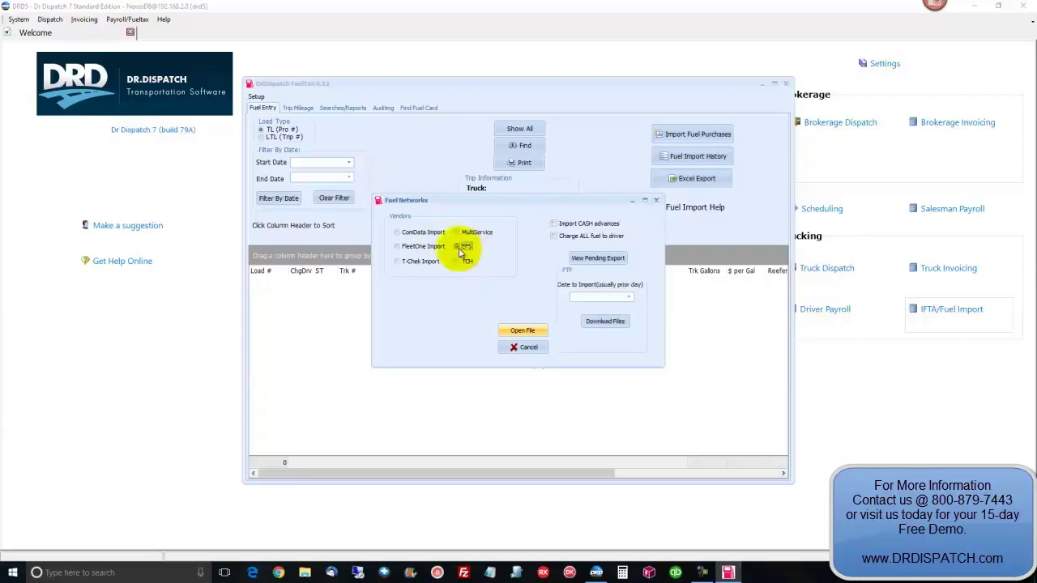
left_click(428, 232)
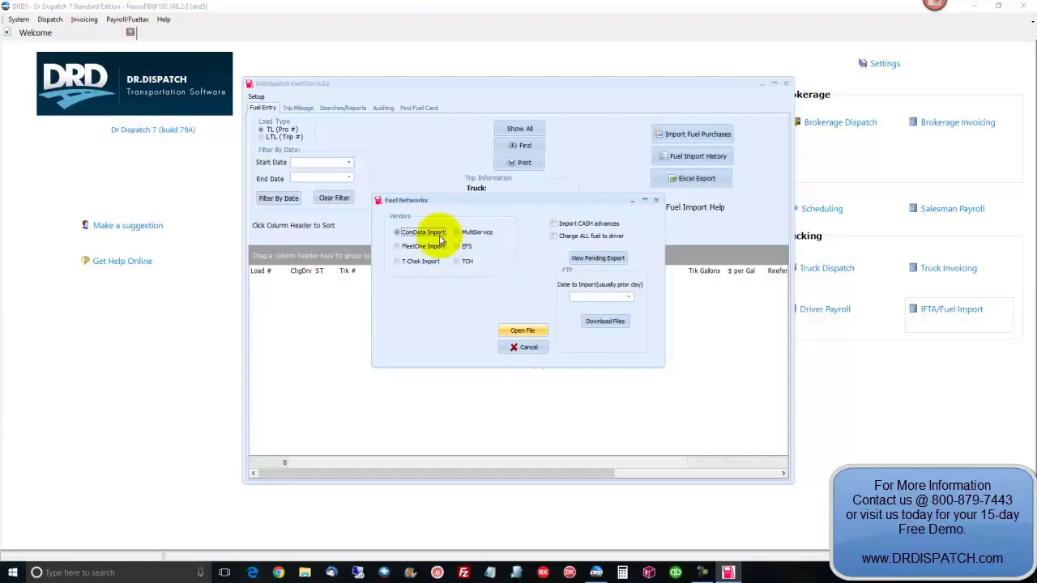
left_click(629, 296)
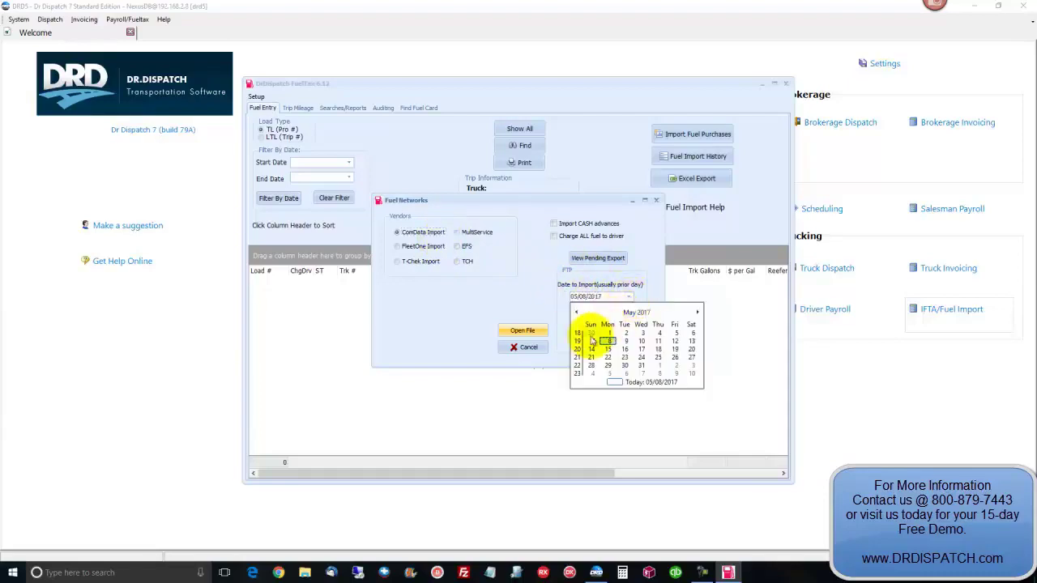
left_click(592, 341)
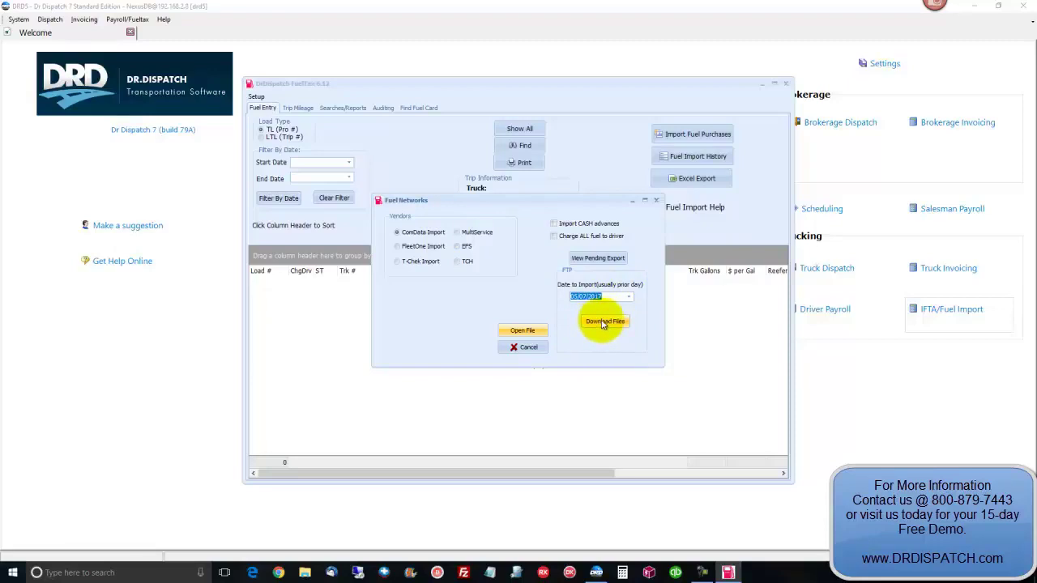
Switch the vendor to FleetOne Import and open the 06-06-2014 DAT file from the FuelTest Import folder
left_click(397, 247)
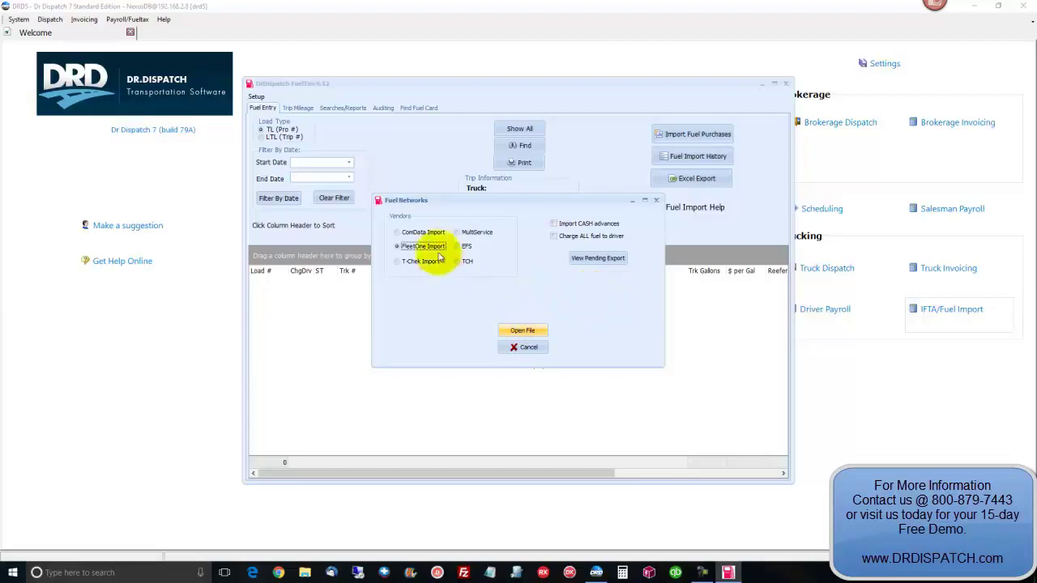
left_click(464, 247)
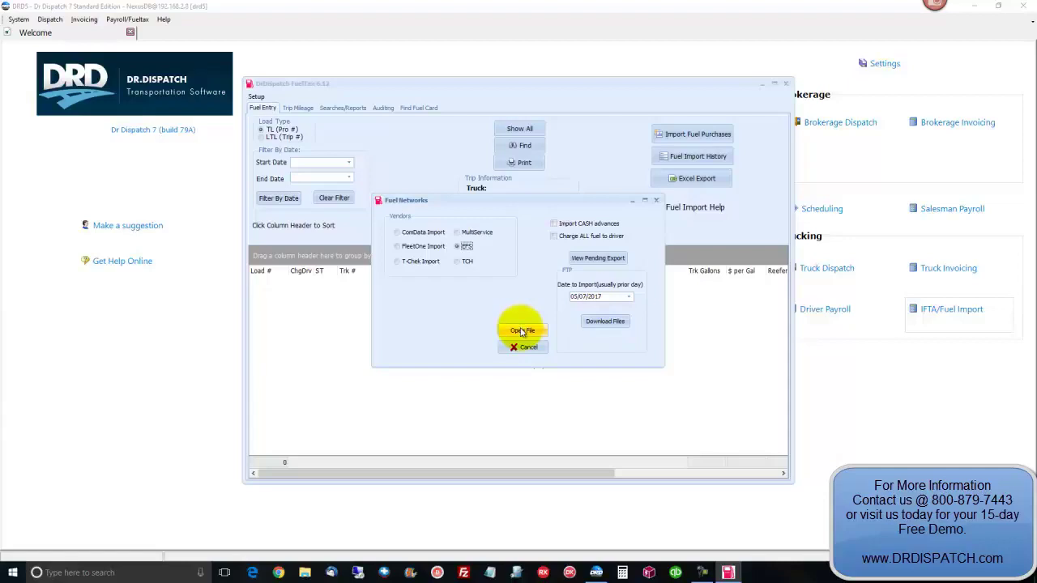
left_click(424, 247)
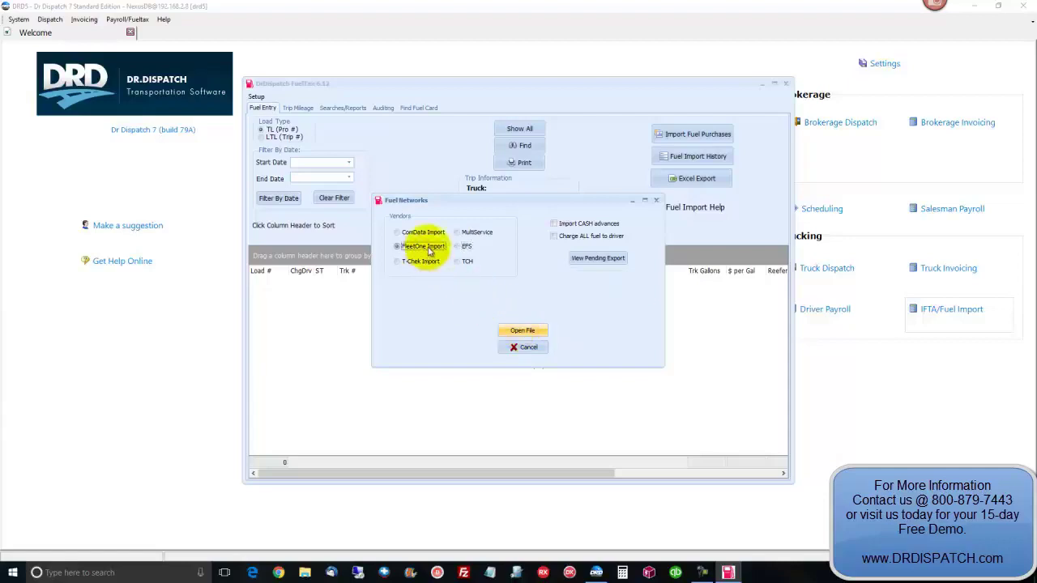
left_click(516, 330)
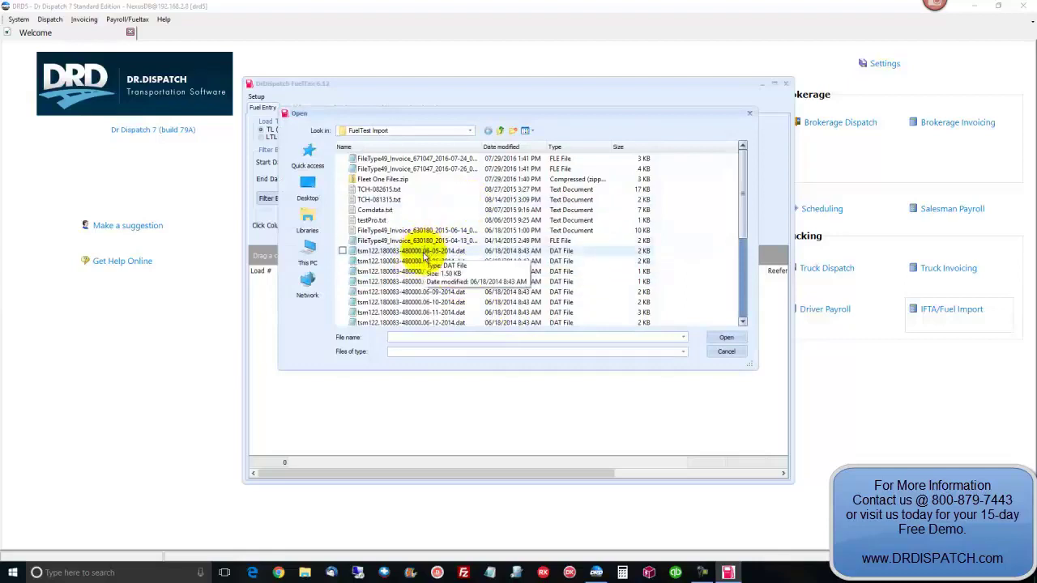
double_click(426, 262)
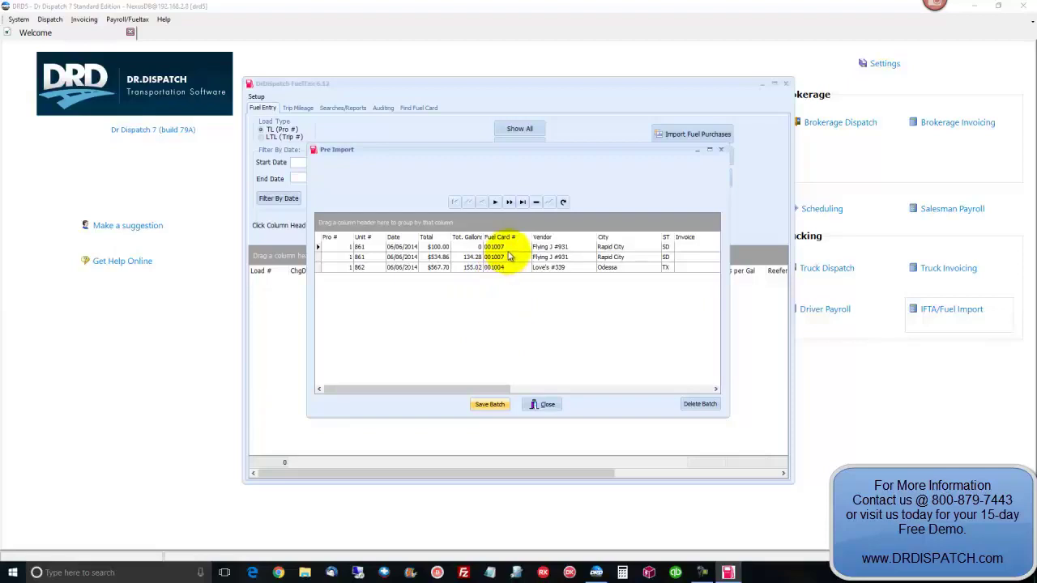
Enable Chg Drv Adv for the cash advance in the first row of the Pre Import batch
left_click_drag(494, 388, 745, 394)
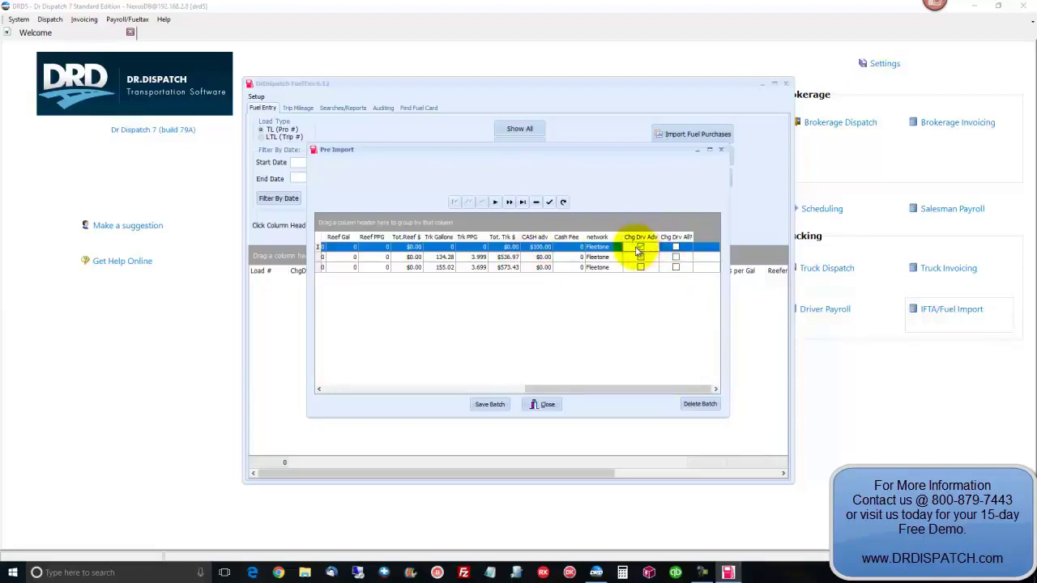
left_click(639, 248)
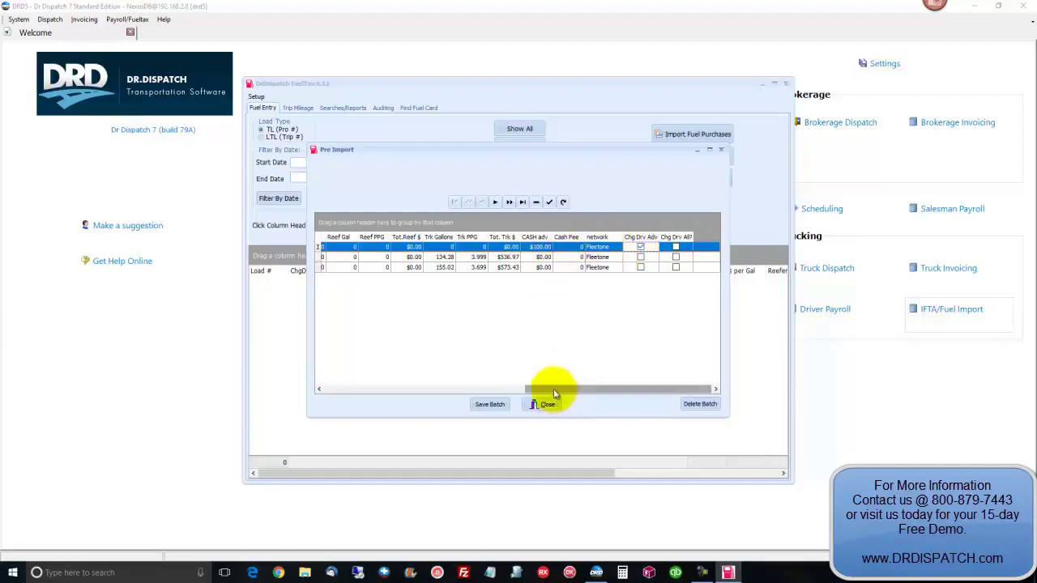
left_click_drag(553, 392, 333, 401)
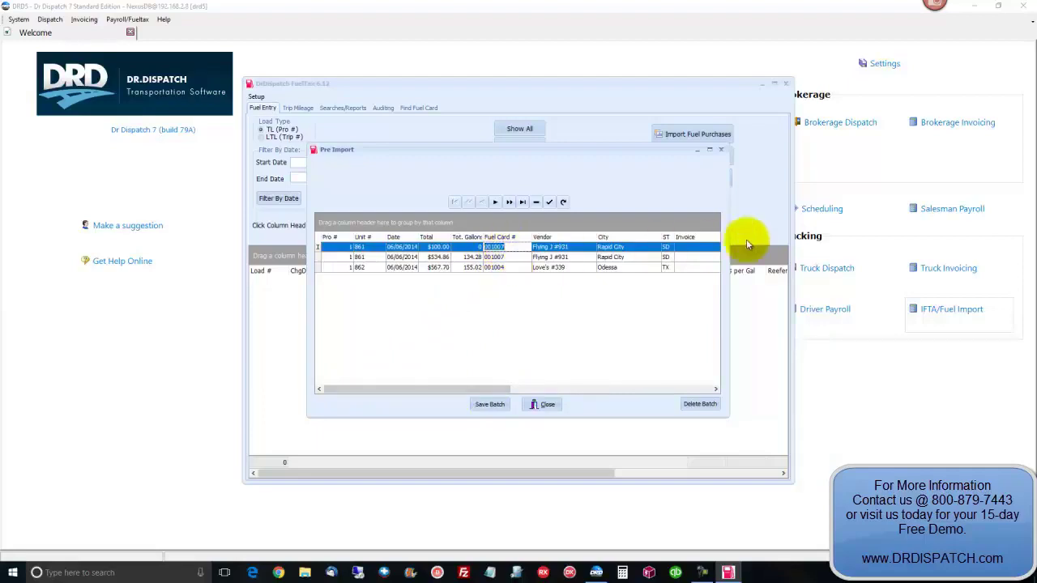
In Truck Dispatch's driver list, open the second driver's record to check the Fuel Card # field, and return to the Pre Import batch
left_click(823, 271)
left_click(823, 273)
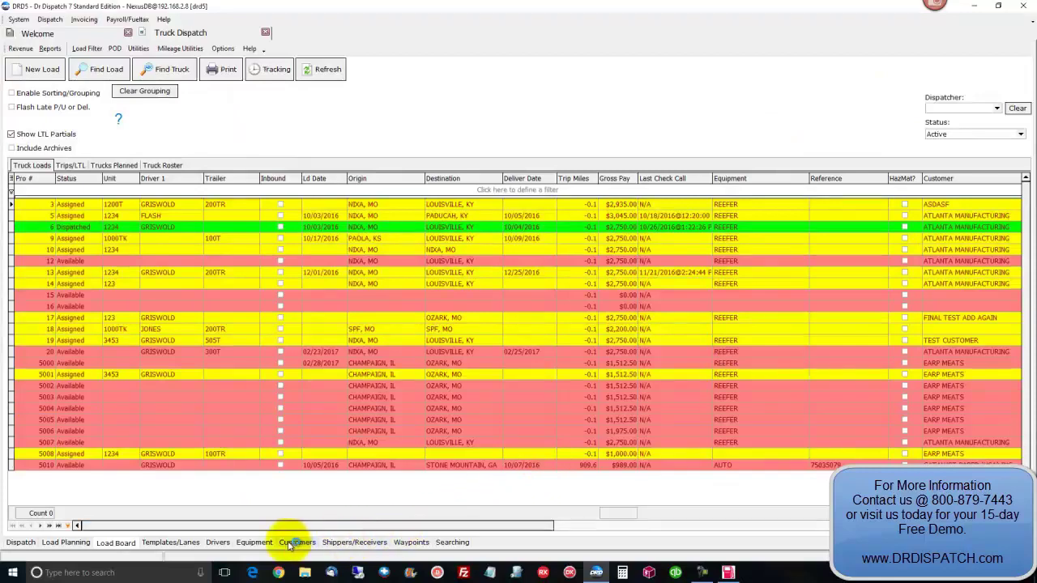
left_click(219, 543)
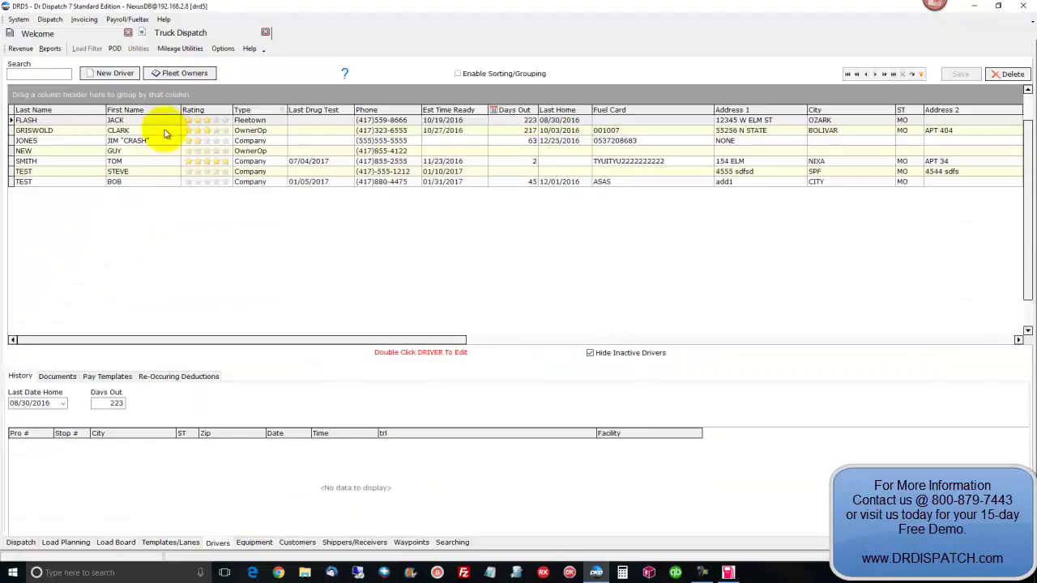
double_click(165, 131)
double_click(542, 312)
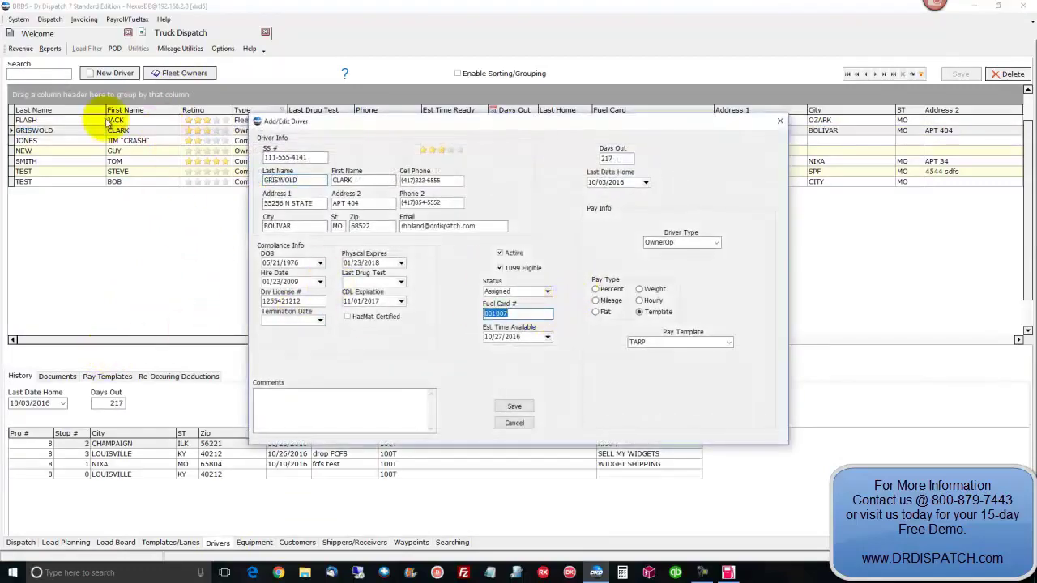
left_click(514, 406)
left_click(729, 572)
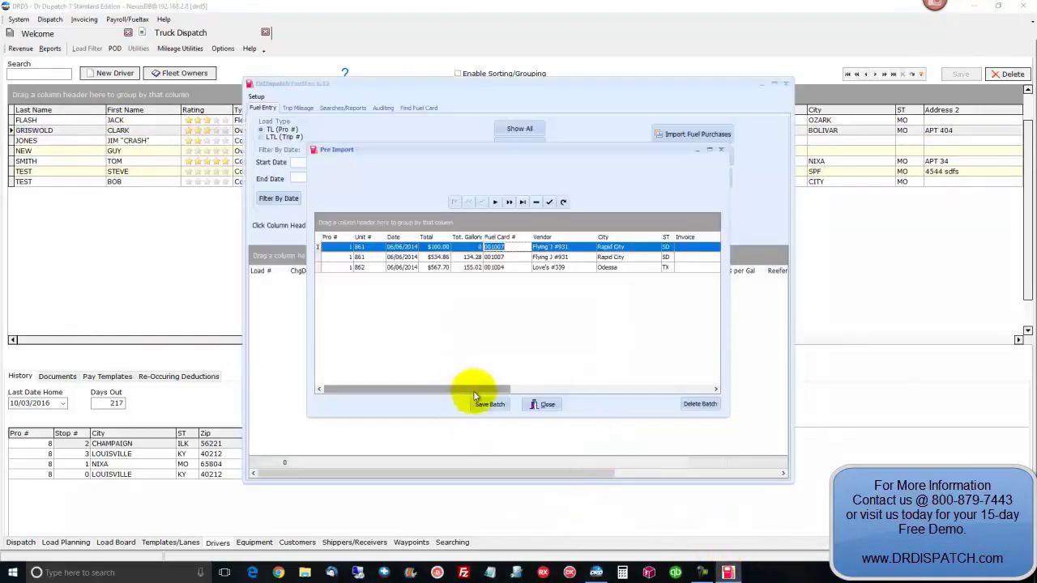
Check the cash advance and Chg Drv Adv setting of the first Pre Import row, and the second row's Pro # and Unit #
left_click_drag(473, 389, 701, 391)
left_click(641, 247)
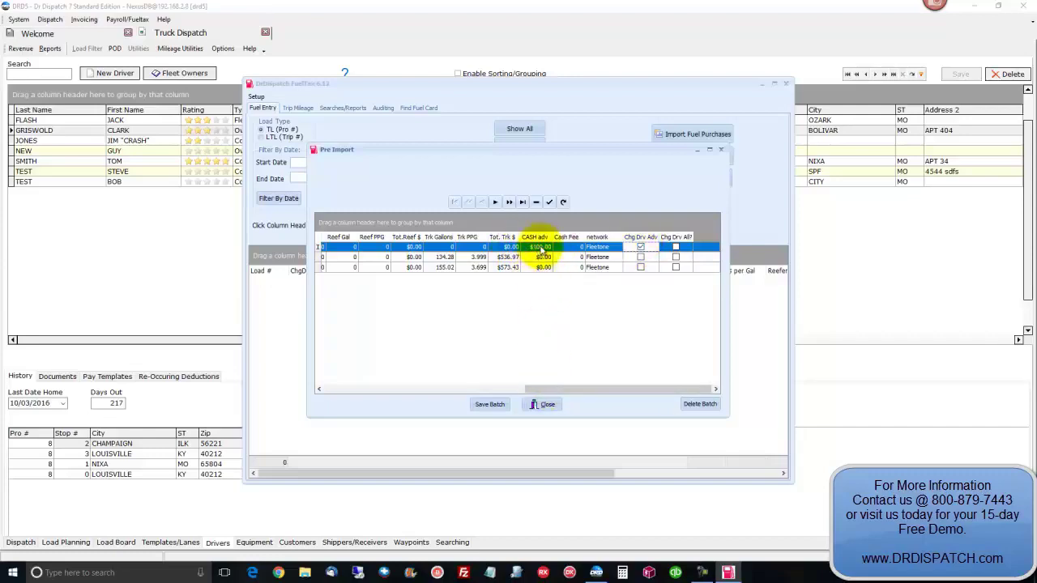
left_click_drag(541, 390, 319, 408)
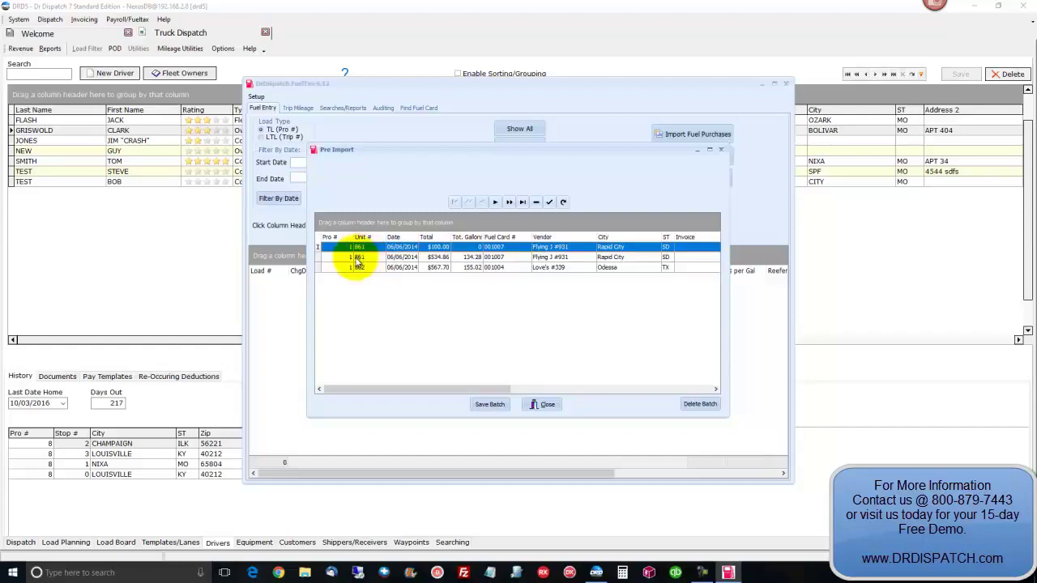
left_click(345, 260)
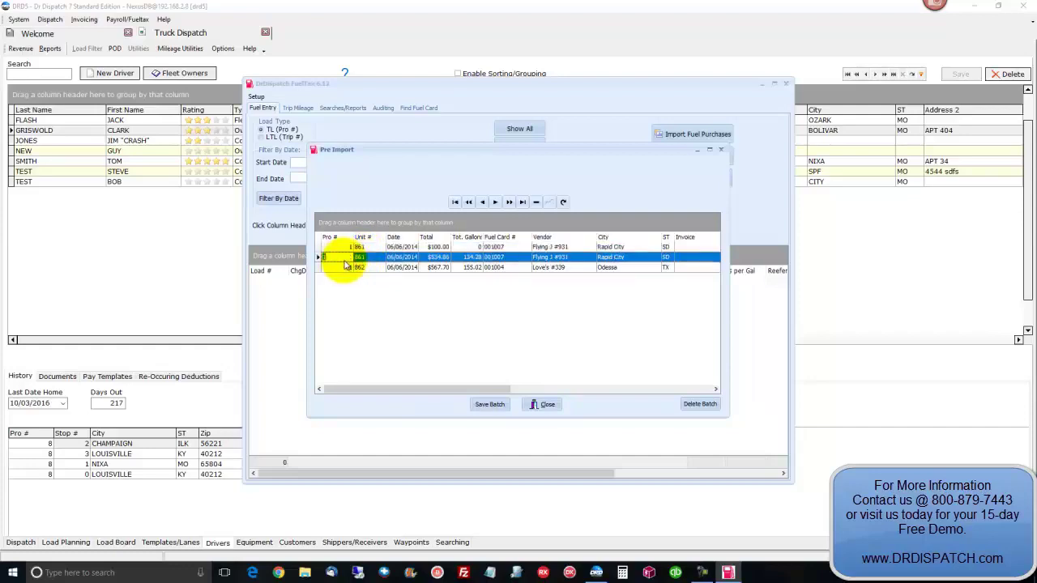
left_click(358, 257)
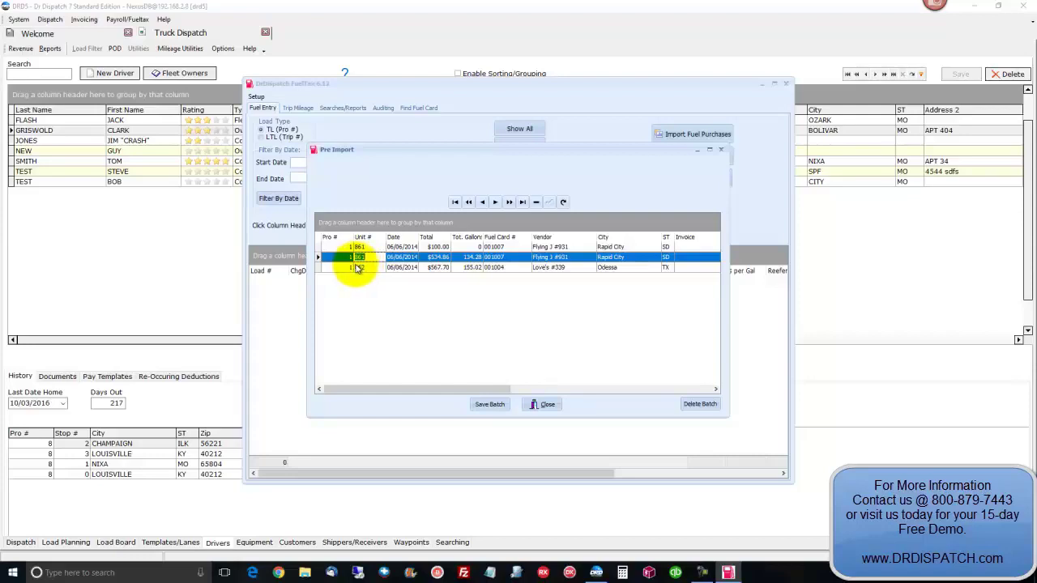
left_click_drag(485, 391, 416, 411)
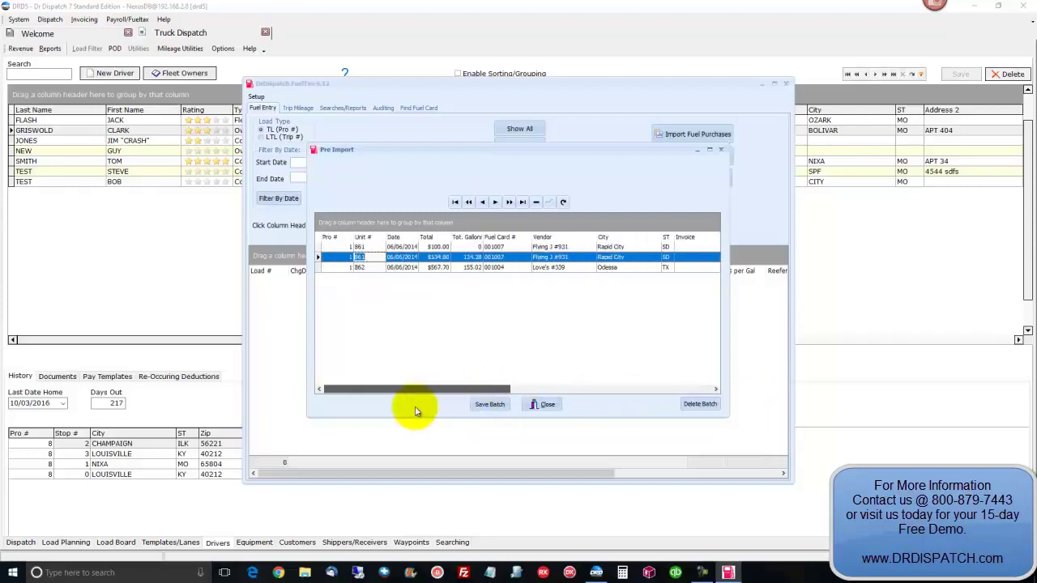
Save the Pre Import batch, close the Fuel Import Recap preview, and decline deleting the imported file
left_click(492, 405)
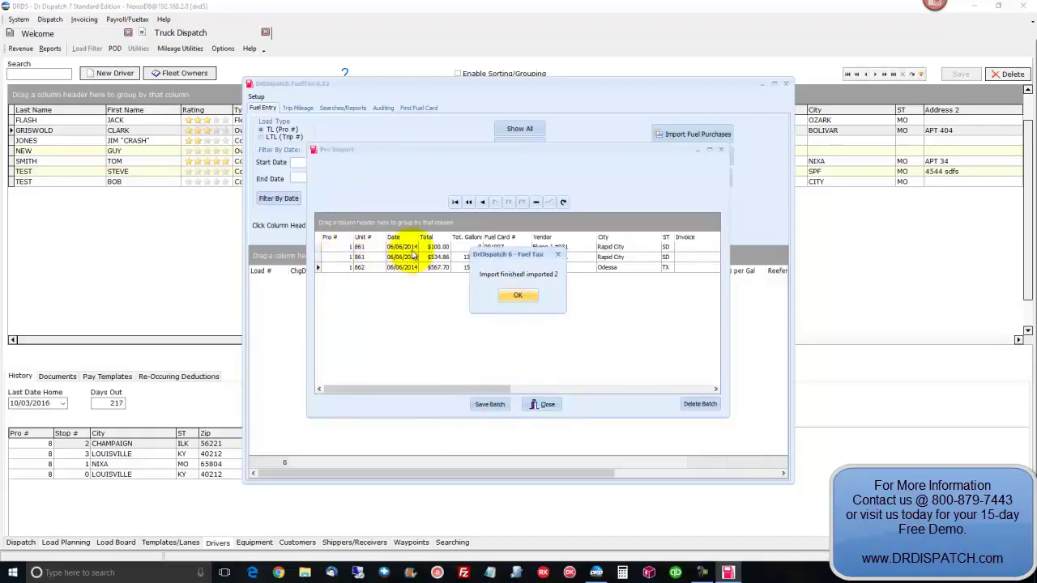
left_click(510, 296)
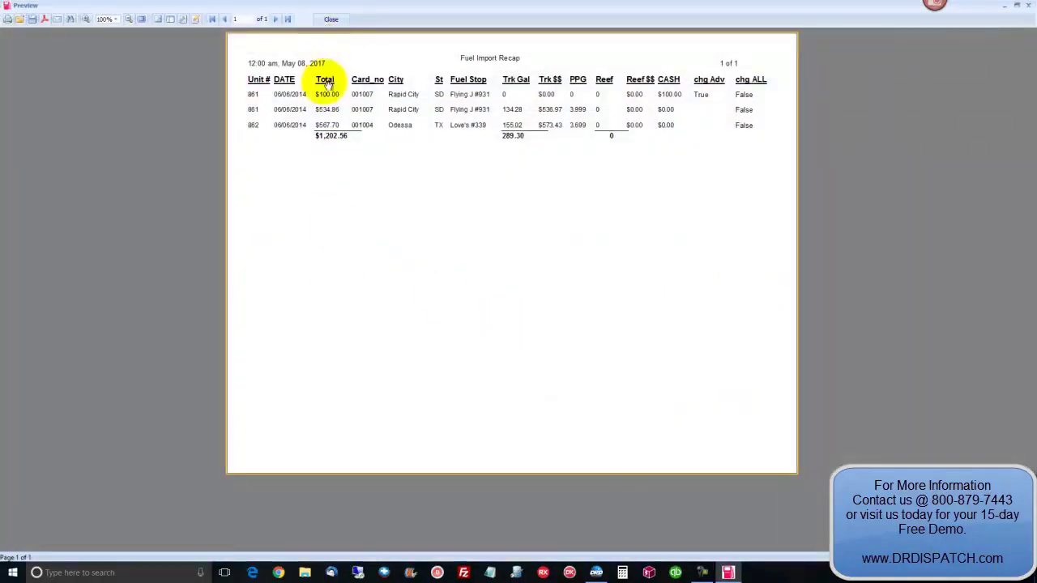
left_click(331, 21)
left_click(511, 298)
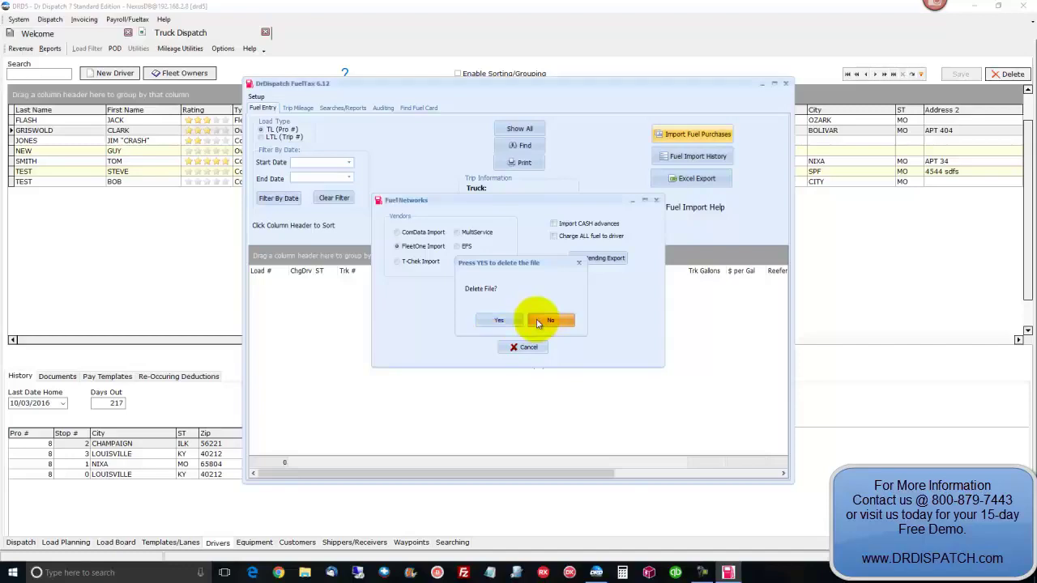
left_click(537, 322)
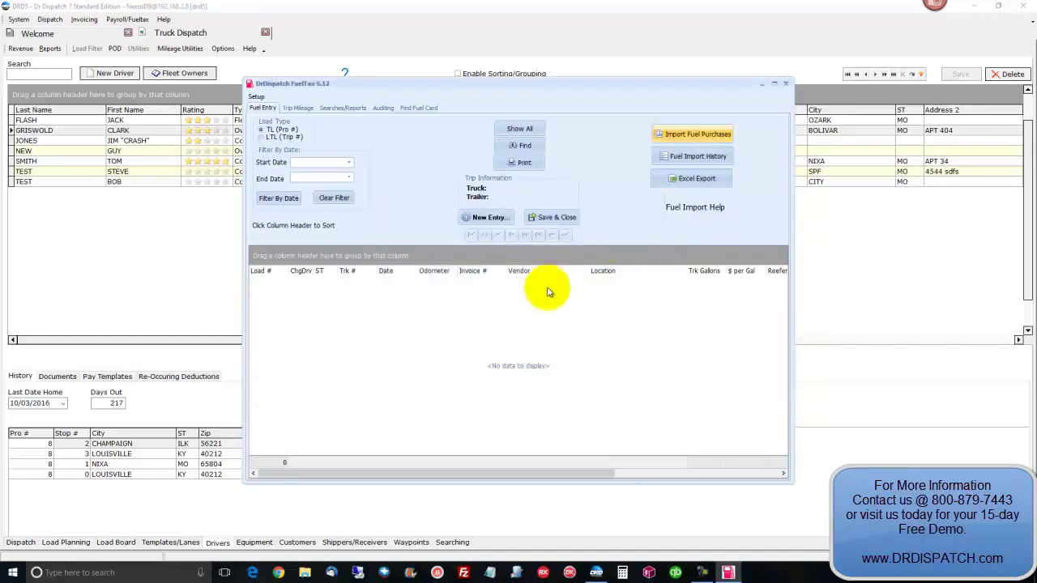
Open the Fuel Import History, examine the first 06/06/2014 Fleetone entry and the start date filter, and close the history
left_click(702, 156)
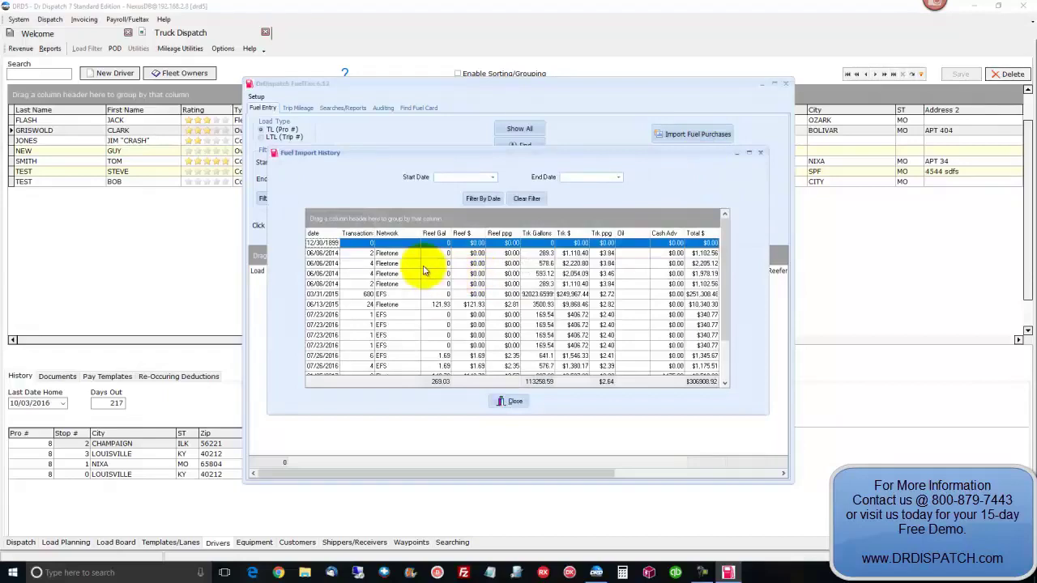
left_click(348, 254)
left_click(472, 252)
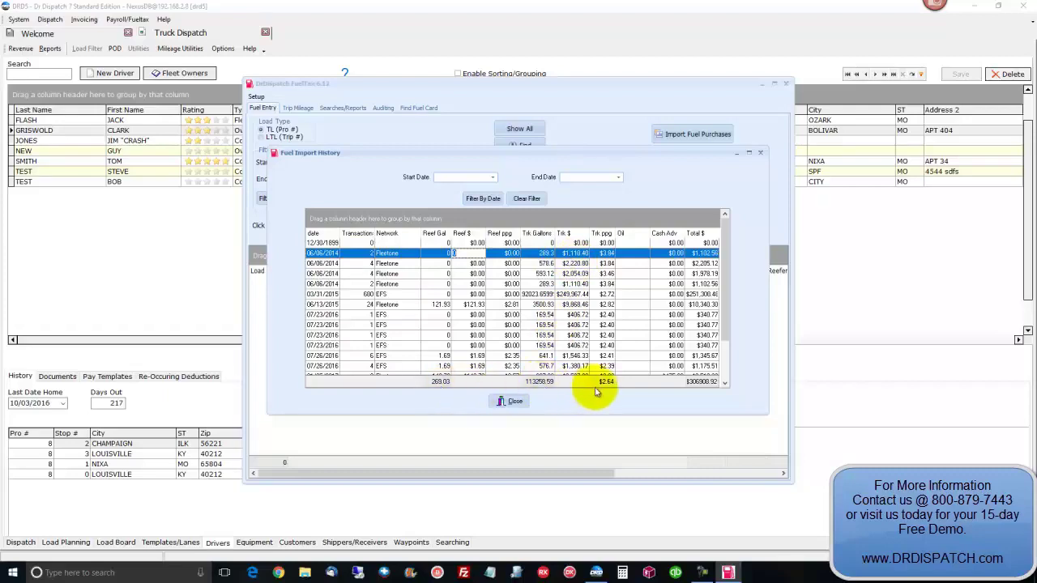
left_click(492, 177)
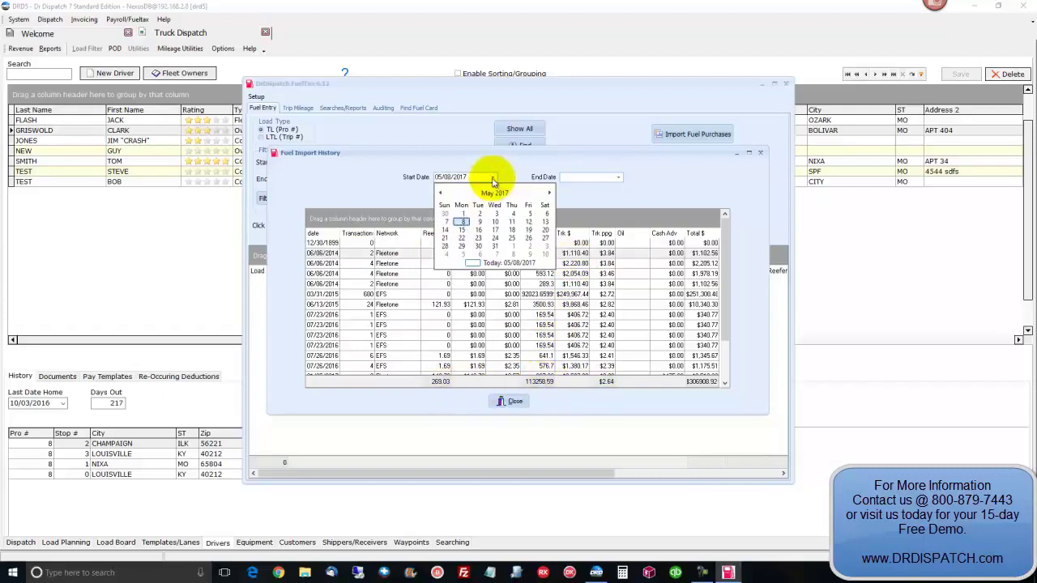
left_click(494, 179)
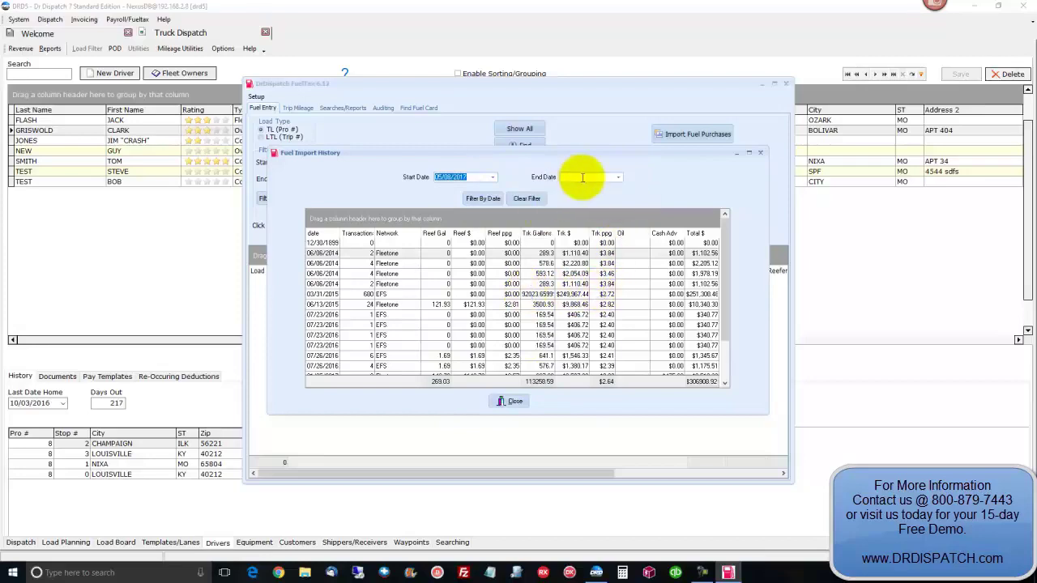
left_click(511, 403)
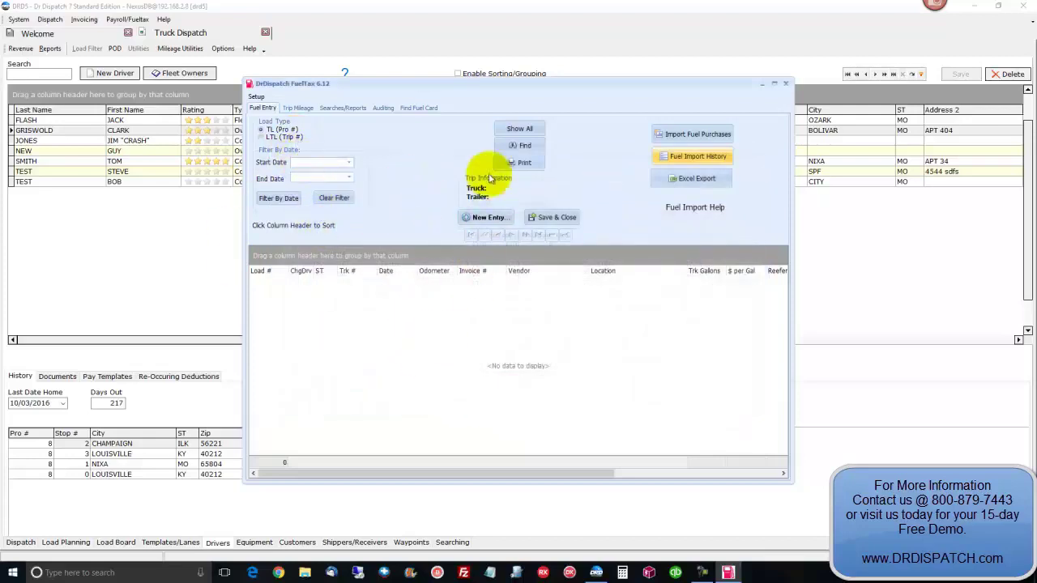
Show all fuel entries, group them by Date and ST to inspect the Texas purchases of 03/21/2015, and remove the grouping
left_click(519, 130)
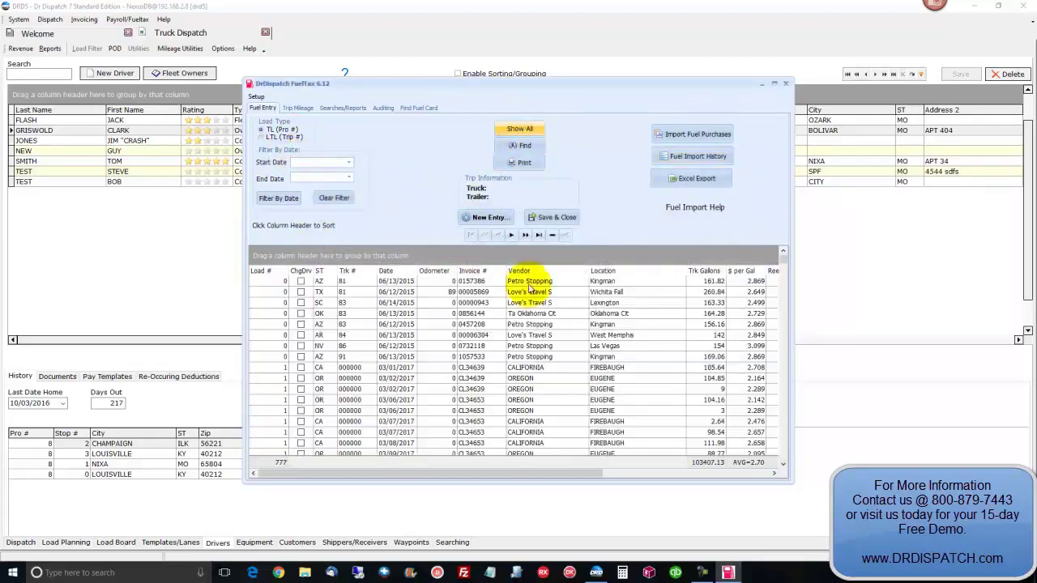
left_click_drag(392, 279, 311, 261)
left_click(252, 287)
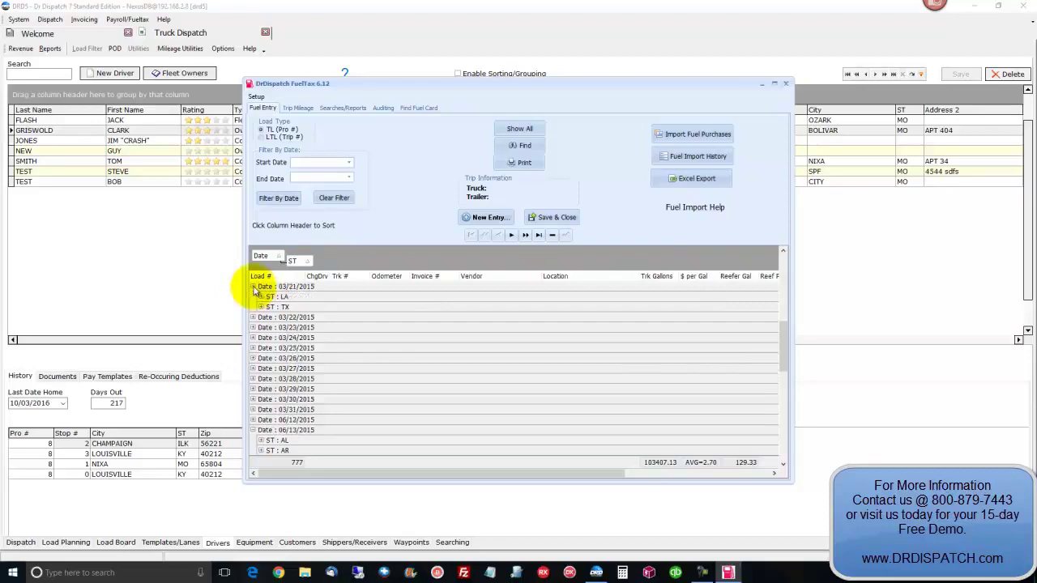
left_click(261, 307)
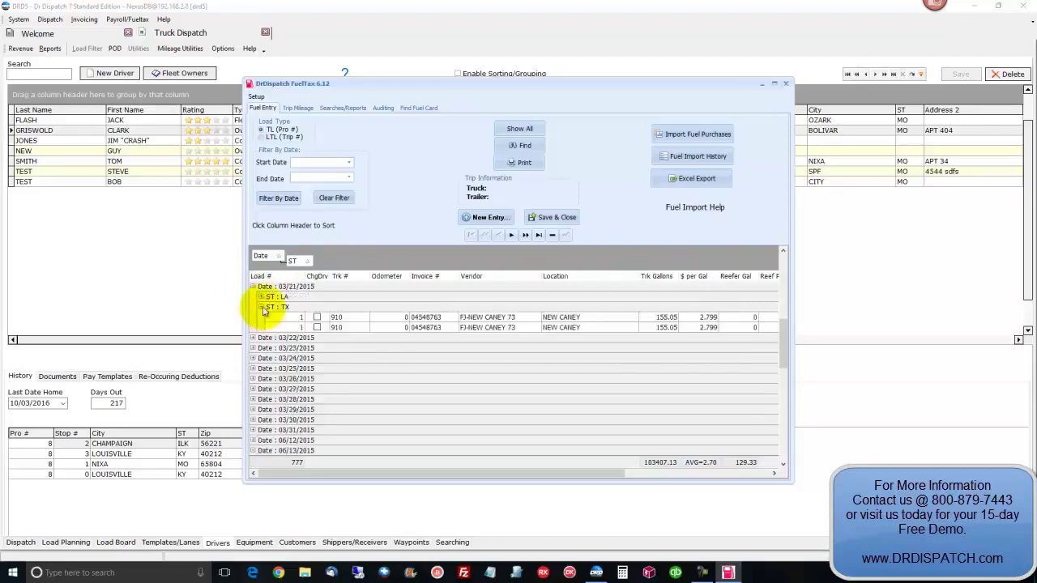
left_click(261, 307)
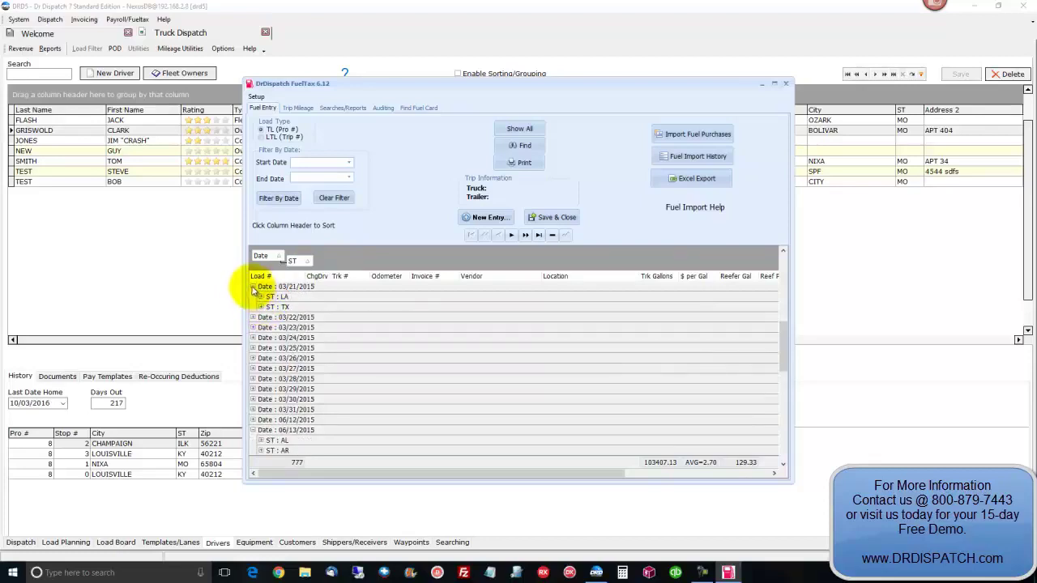
left_click(253, 287)
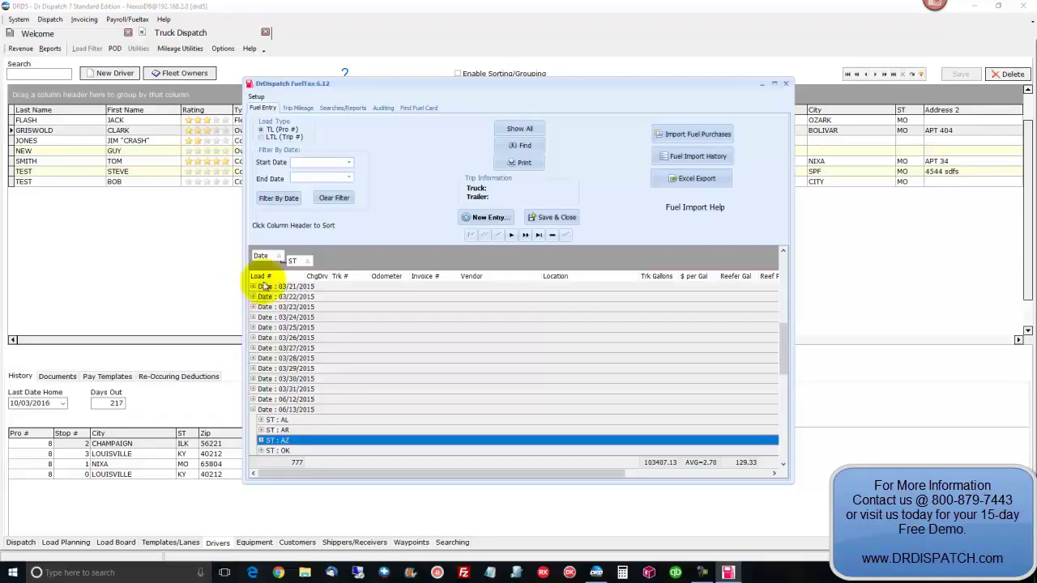
mouse_move(293, 260)
left_mouse_down()
mouse_move(342, 274)
mouse_move(267, 262)
mouse_move(278, 273)
left_mouse_up()
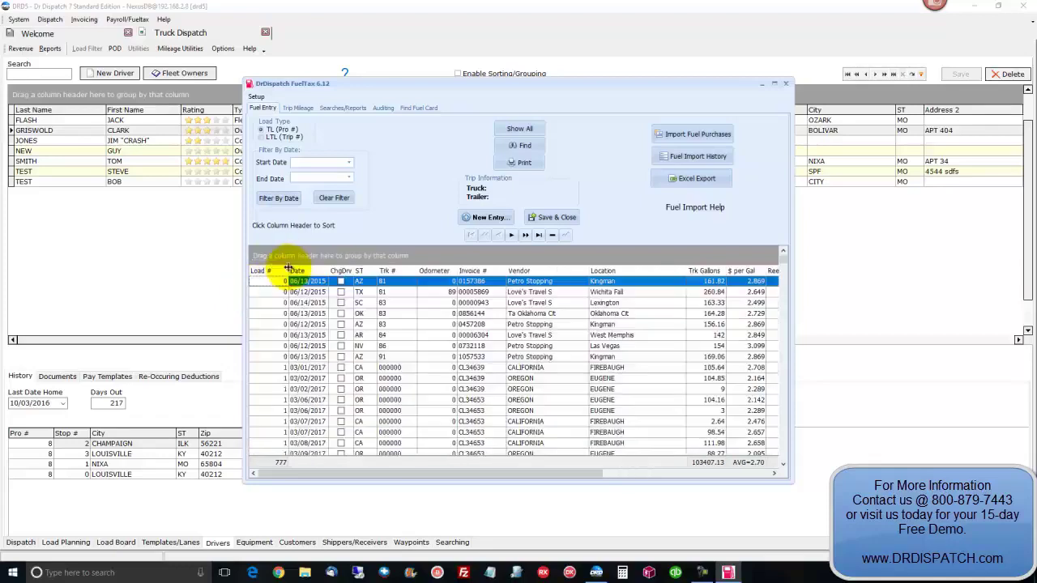
Look over the date filter, the Trip Mileage records and the Searches/Reports date selection, and return to Fuel Entry
left_click(328, 164)
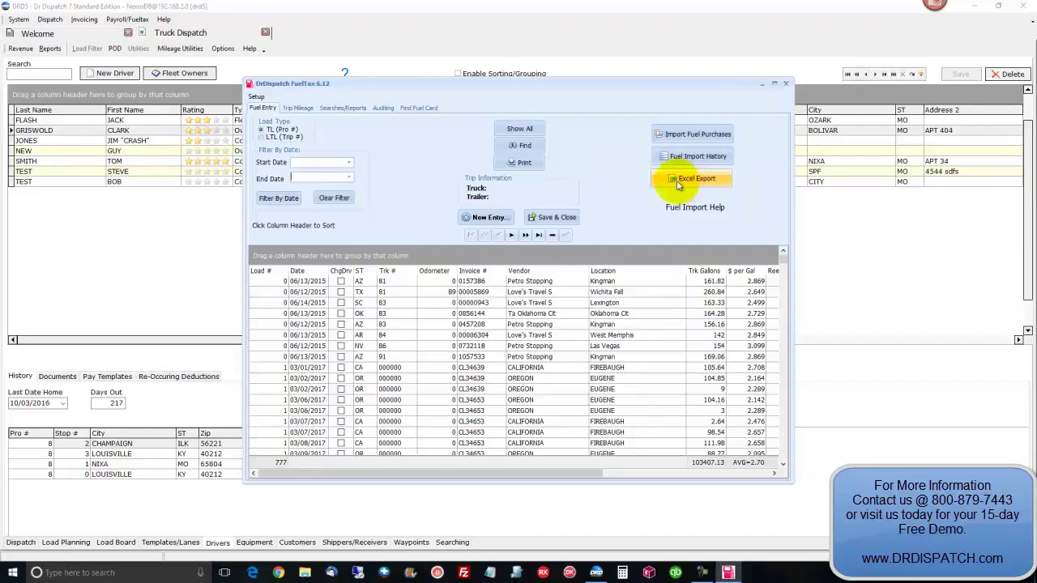
left_click(301, 110)
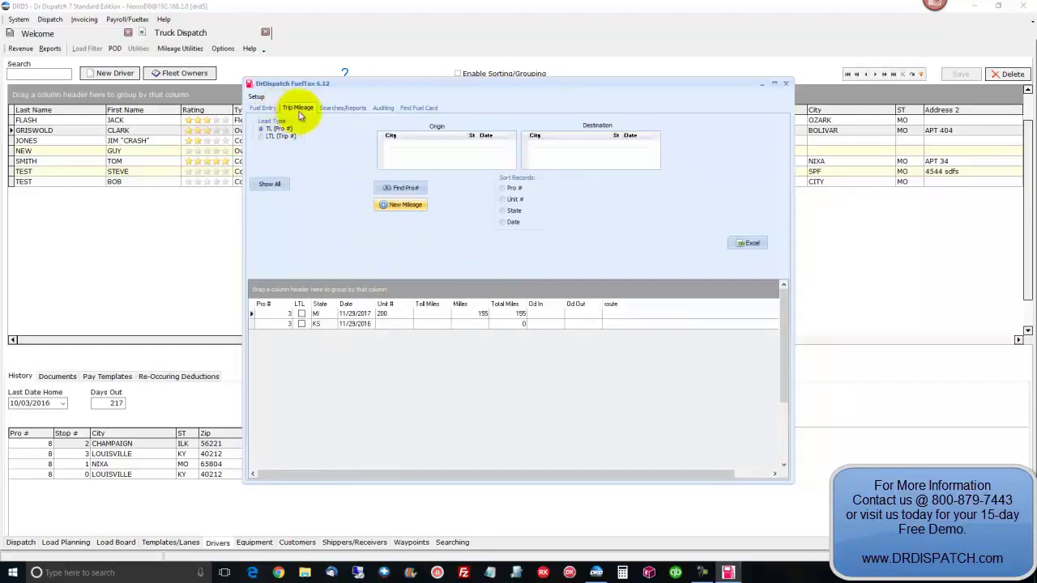
left_click(339, 110)
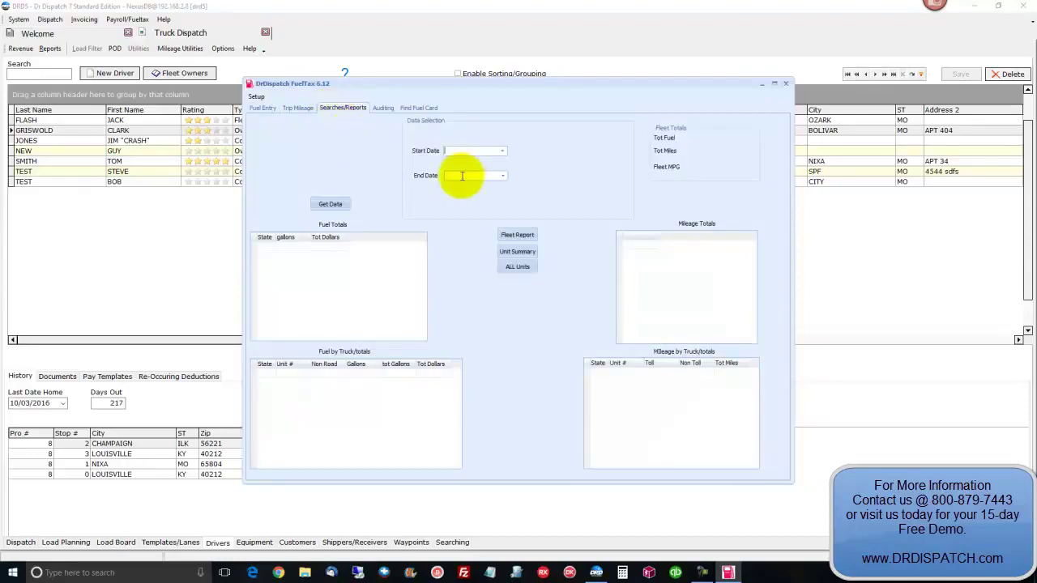
left_click(454, 175)
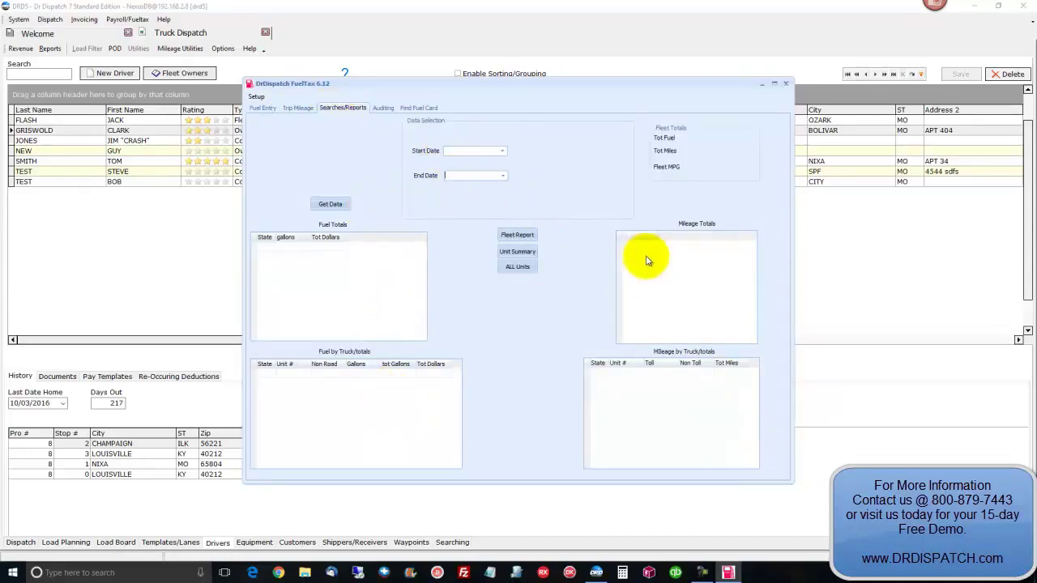
left_click(263, 108)
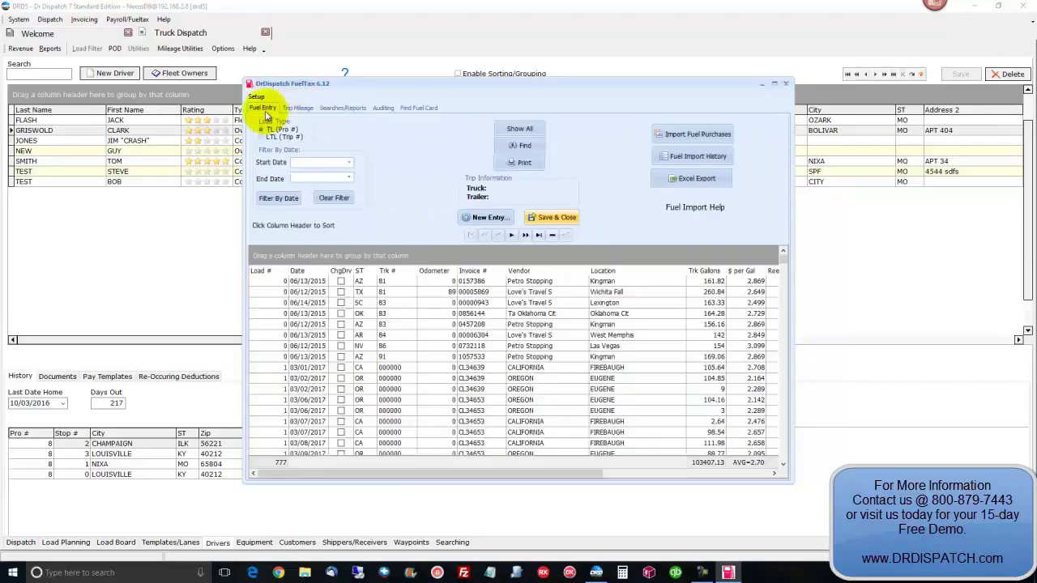
In Truck Dispatch, view the Driver Advances of the driver charged in the import, check the cash advance details, and close the list
left_click(135, 519)
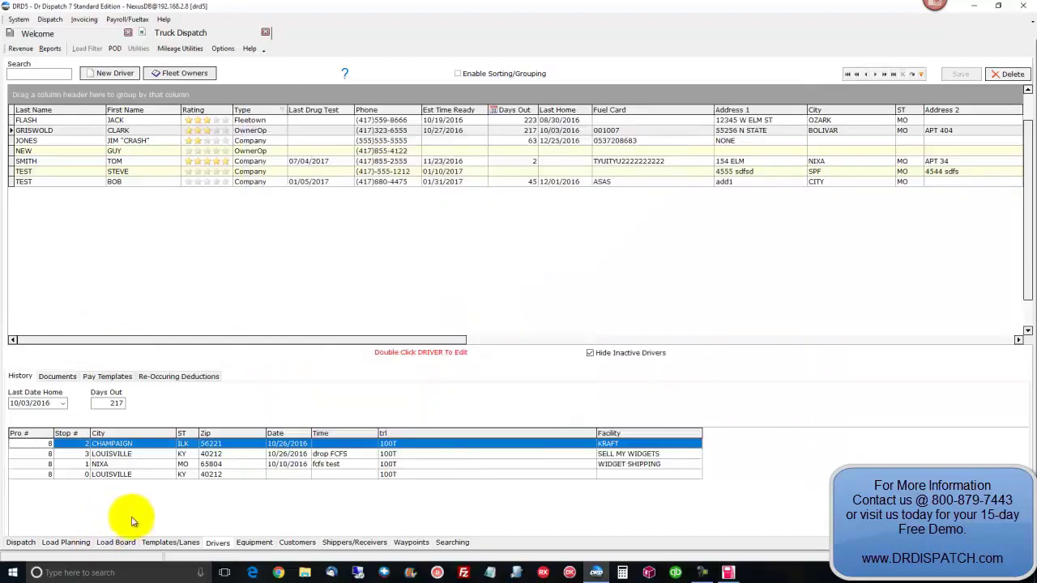
left_click(20, 542)
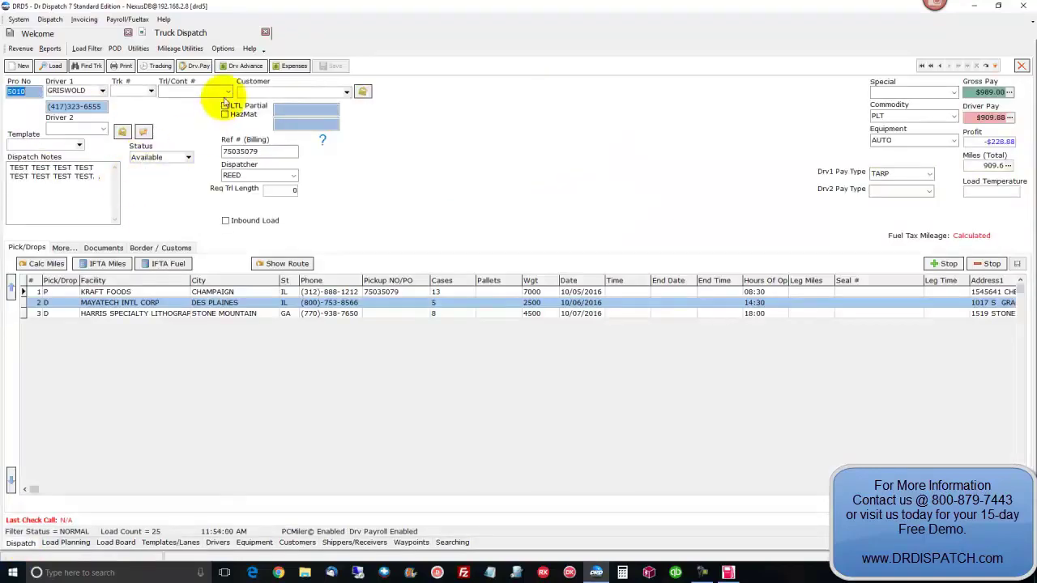
left_click(243, 65)
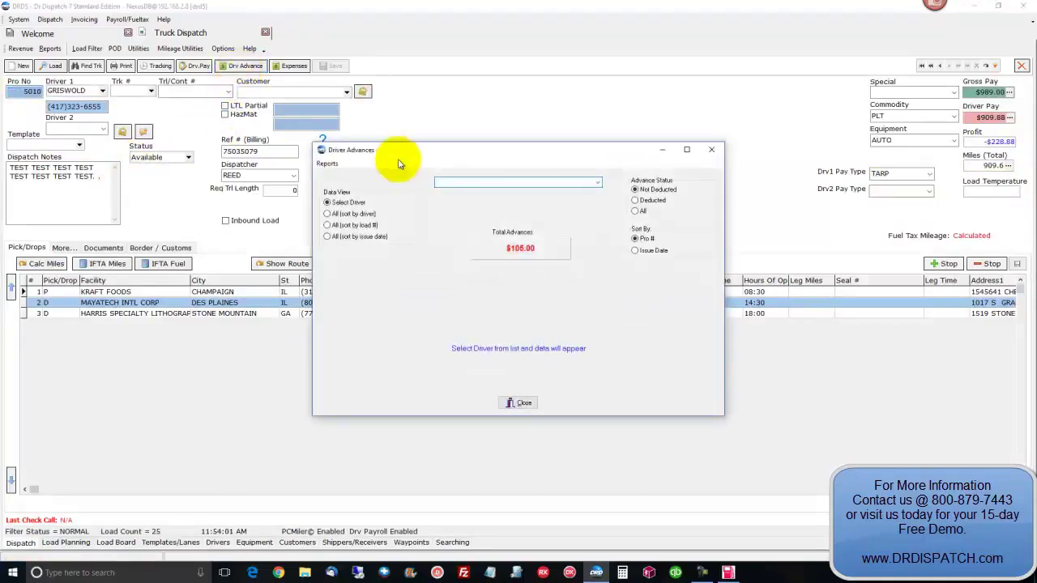
left_click(458, 178)
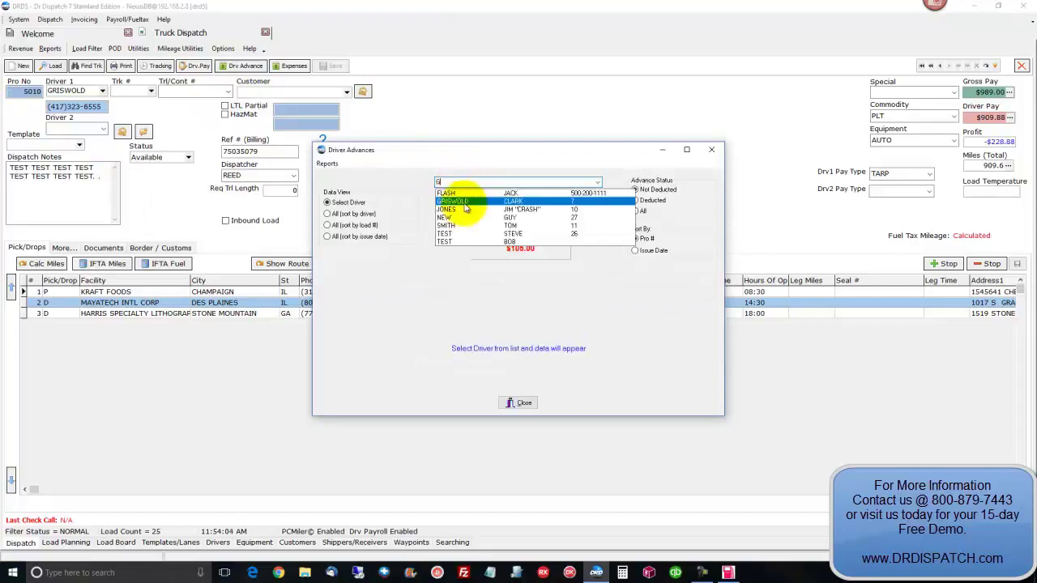
left_click(464, 202)
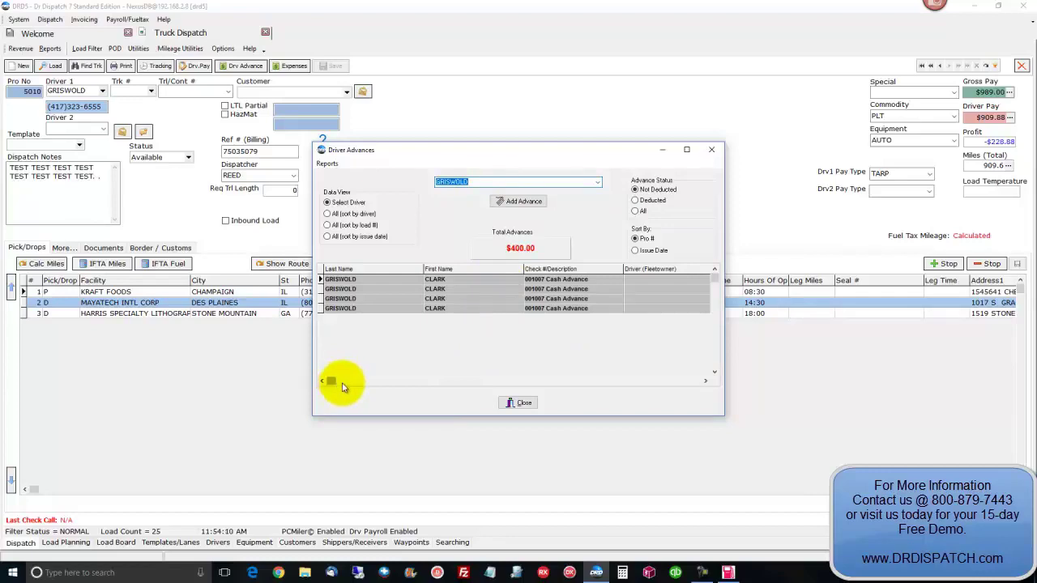
left_click(387, 382)
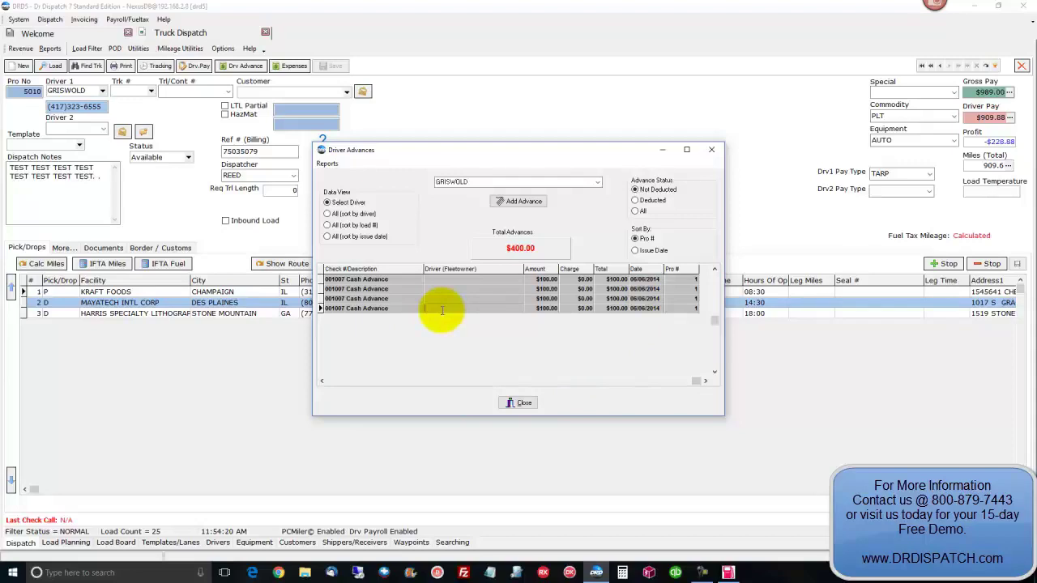
left_click(516, 403)
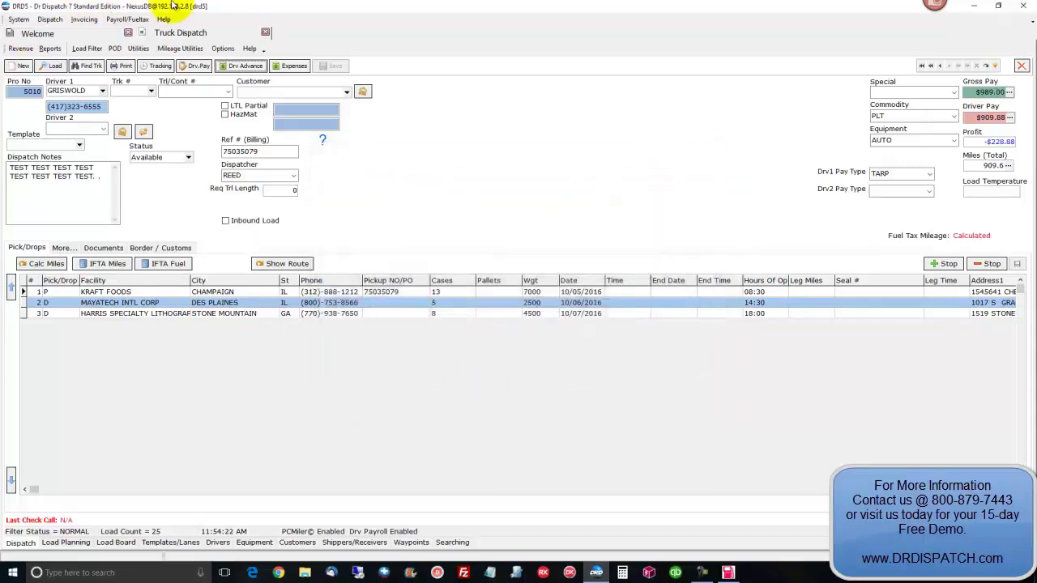
In DrDispatch Payroll, select the same driver, review the driver's deductions and advances, and close Payroll
left_click(127, 18)
left_click(136, 44)
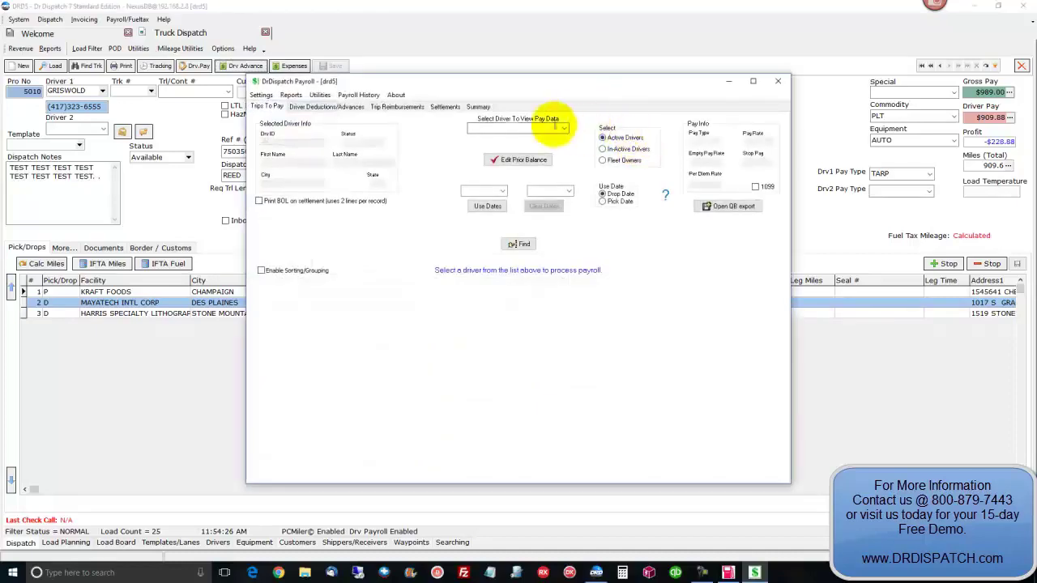
left_click(565, 130)
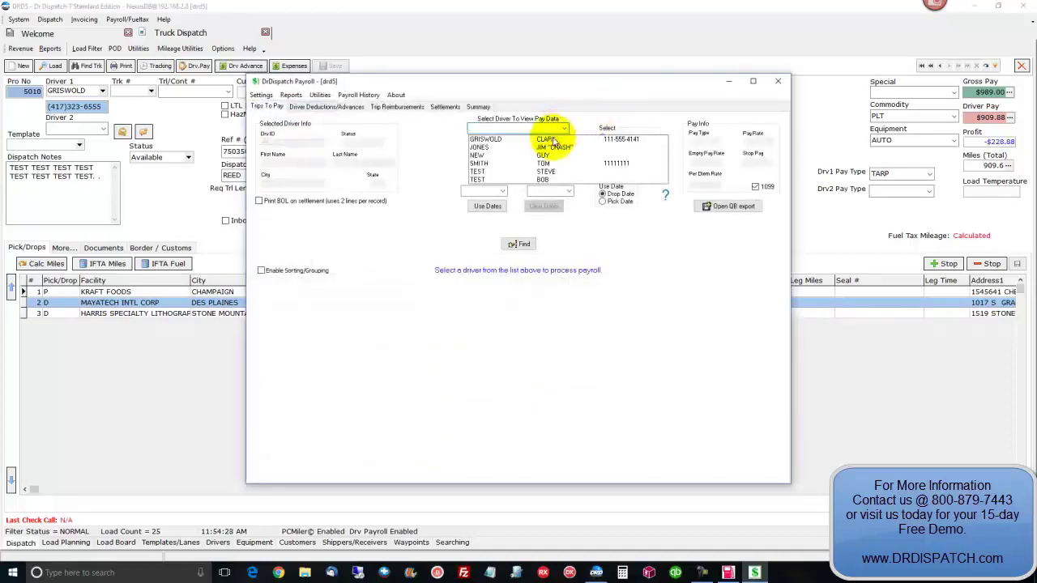
left_click(554, 140)
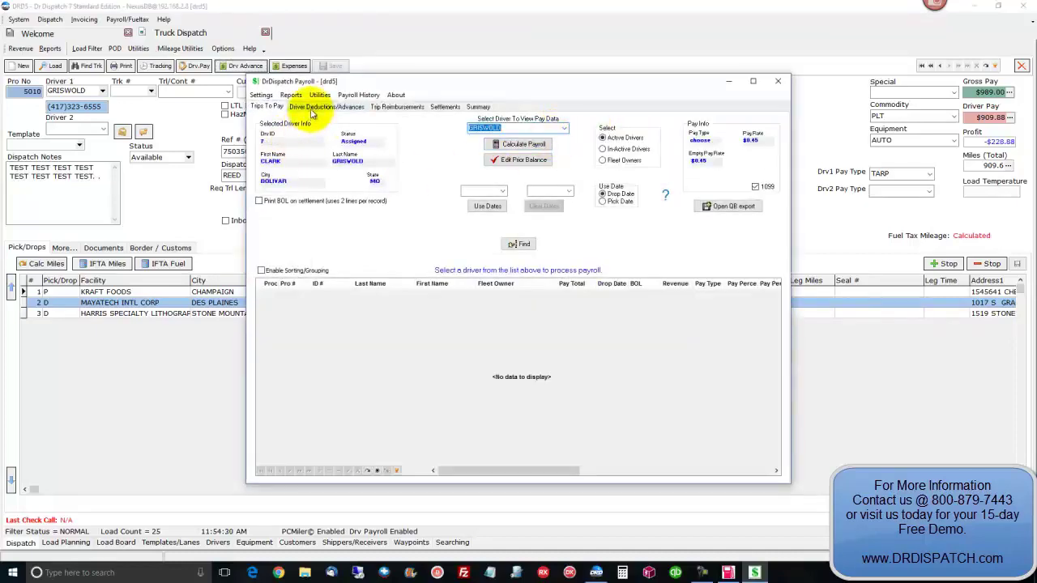
left_click(313, 108)
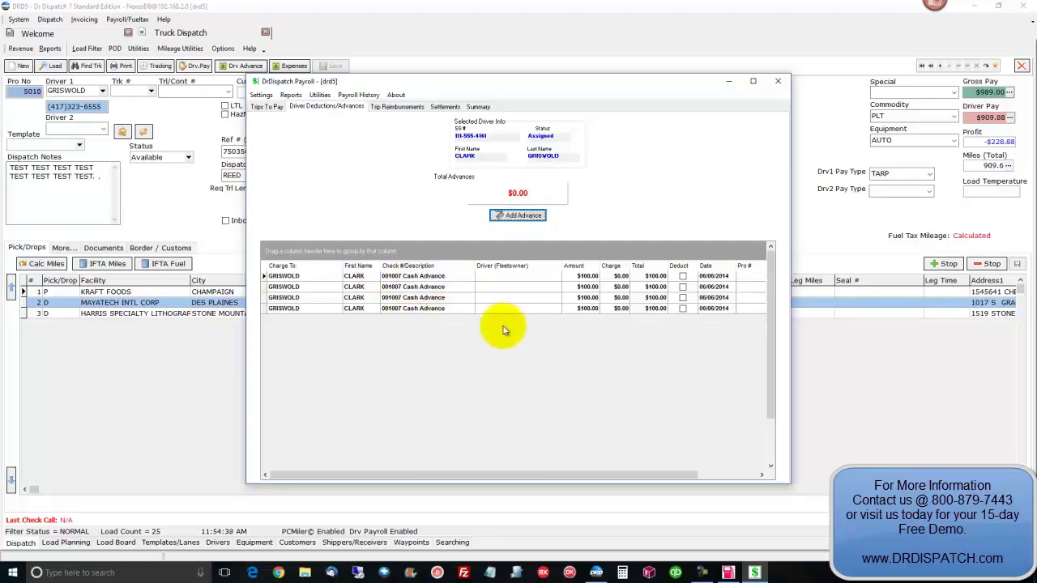
left_click(268, 108)
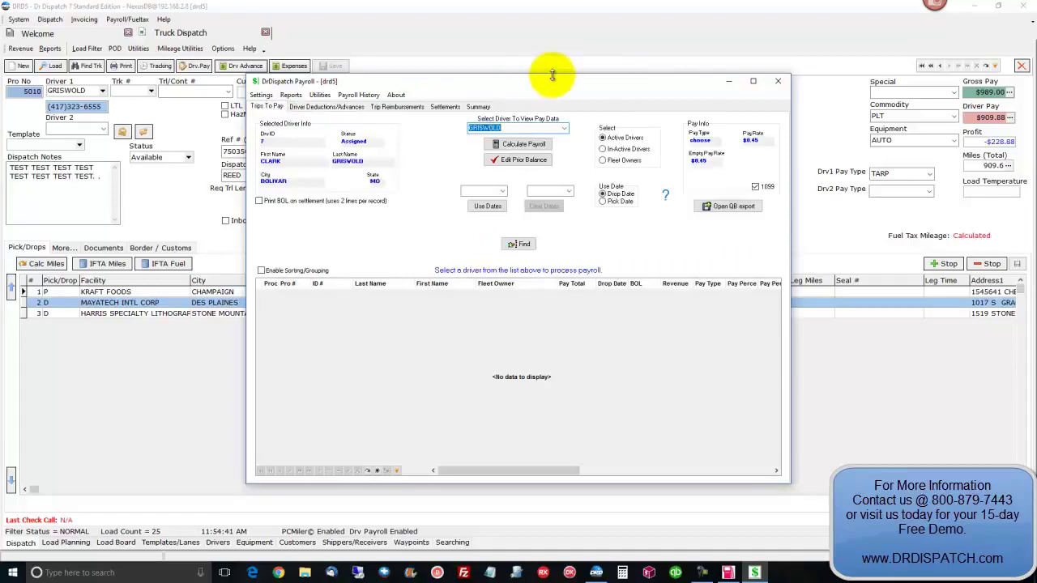
left_click(777, 81)
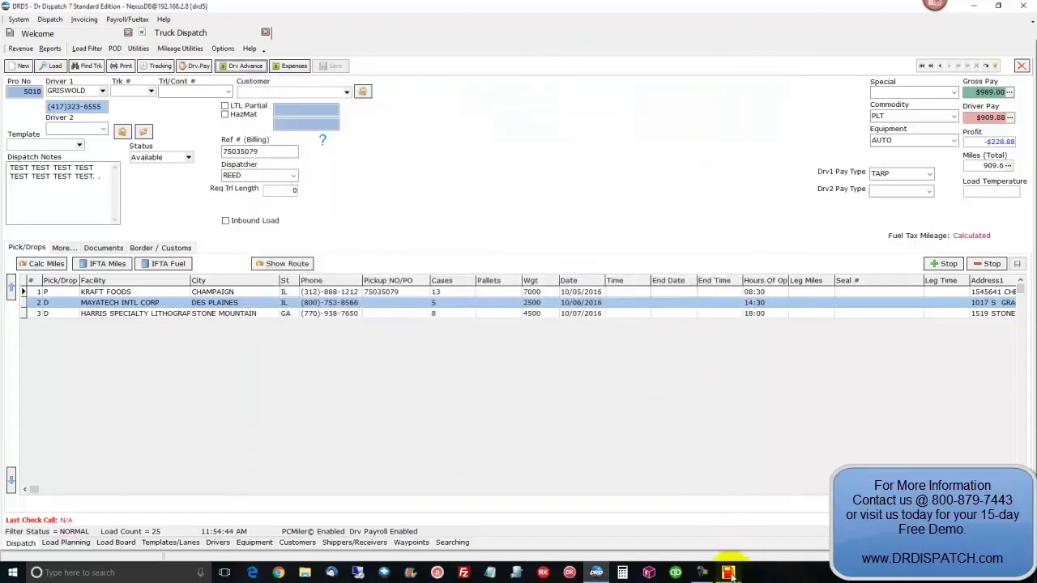
Switch back to the DrDispatch FuelTax window
mouse_move(729, 571)
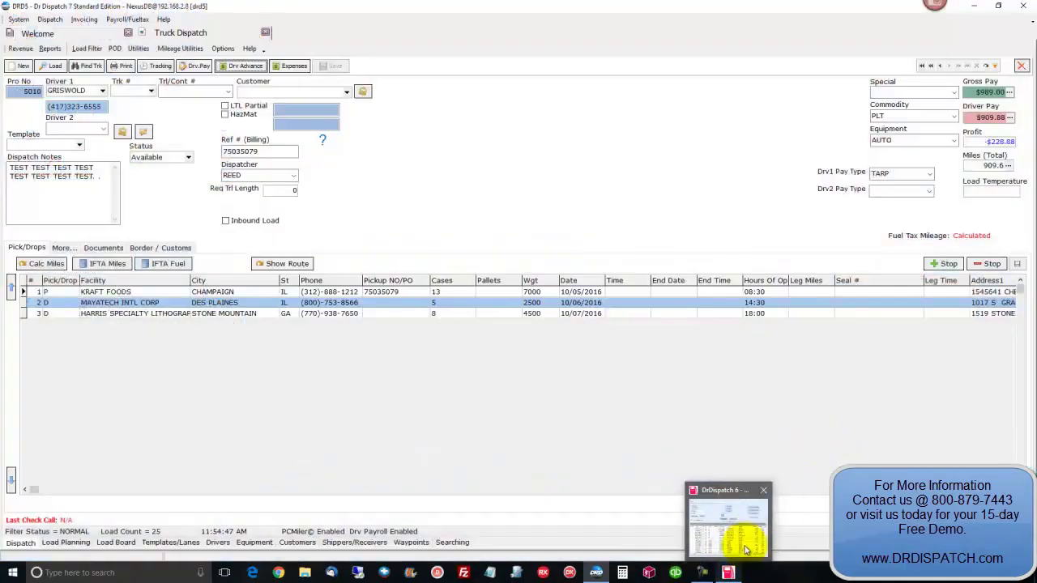
mouse_move(745, 544)
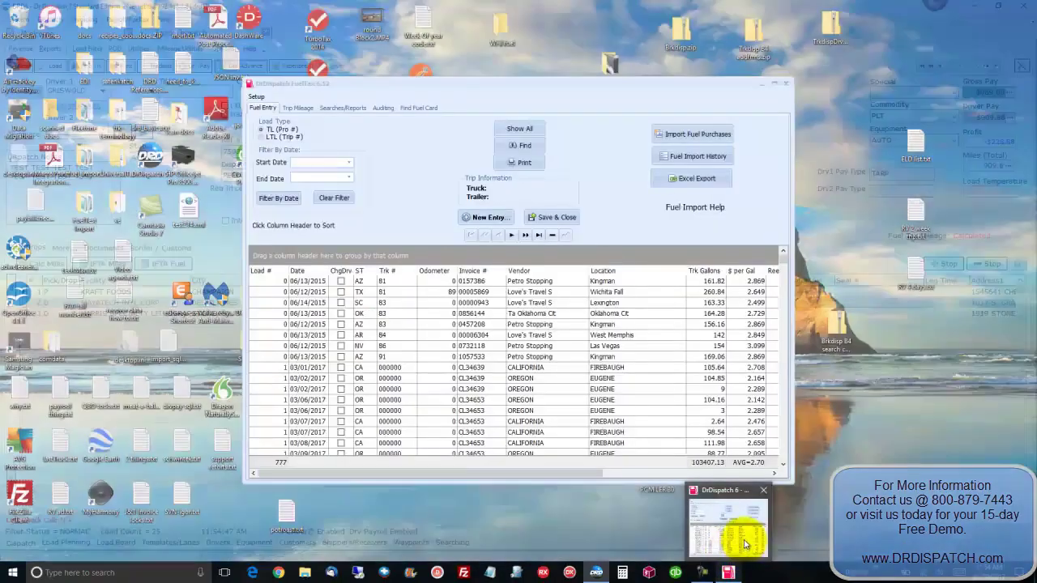